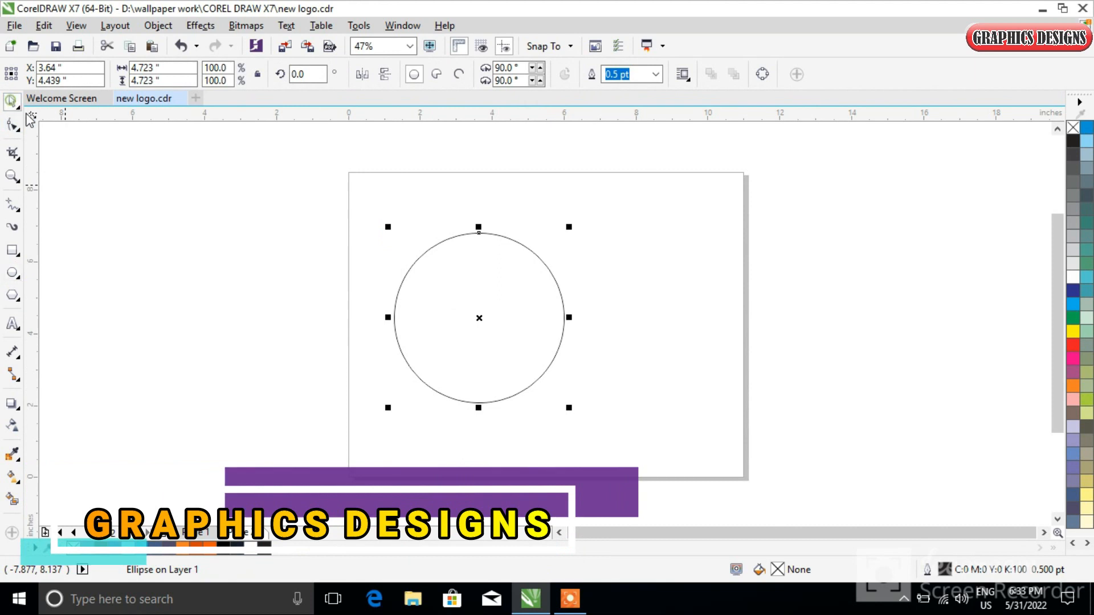
Scale copies of the circle from its upper-right corner to form nested circles, making the outermost about 4.914 inches wide.
mouse_move(569, 226)
mouse_down()
mouse_move(593, 232)
mouse_move(583, 245)
mouse_move(570, 226)
mouse_move(578, 220)
mouse_up()
click(544, 269)
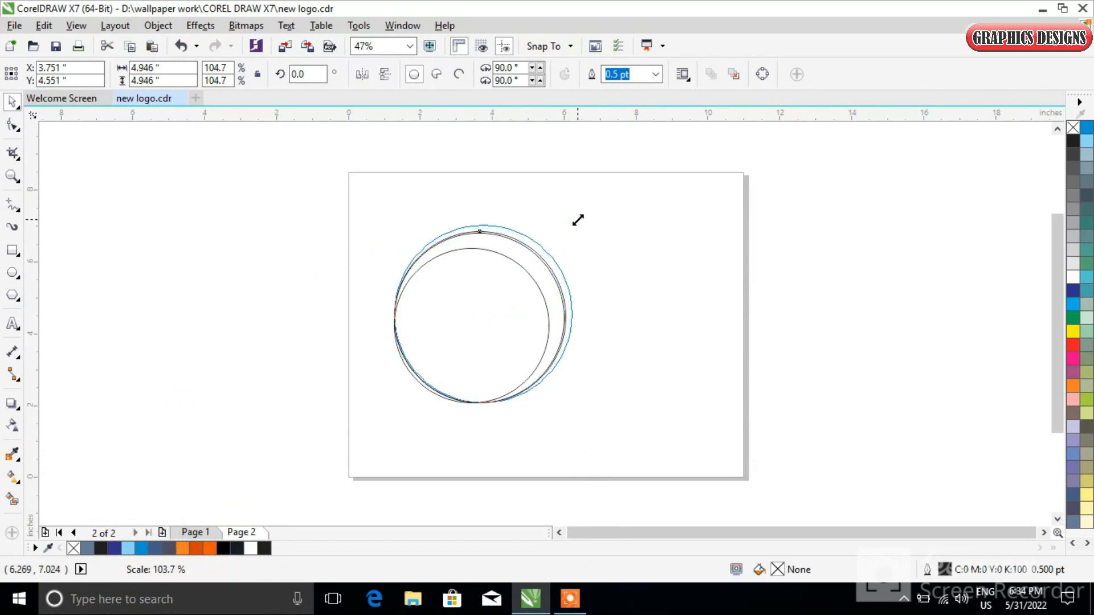
drag(579, 220, 580, 219)
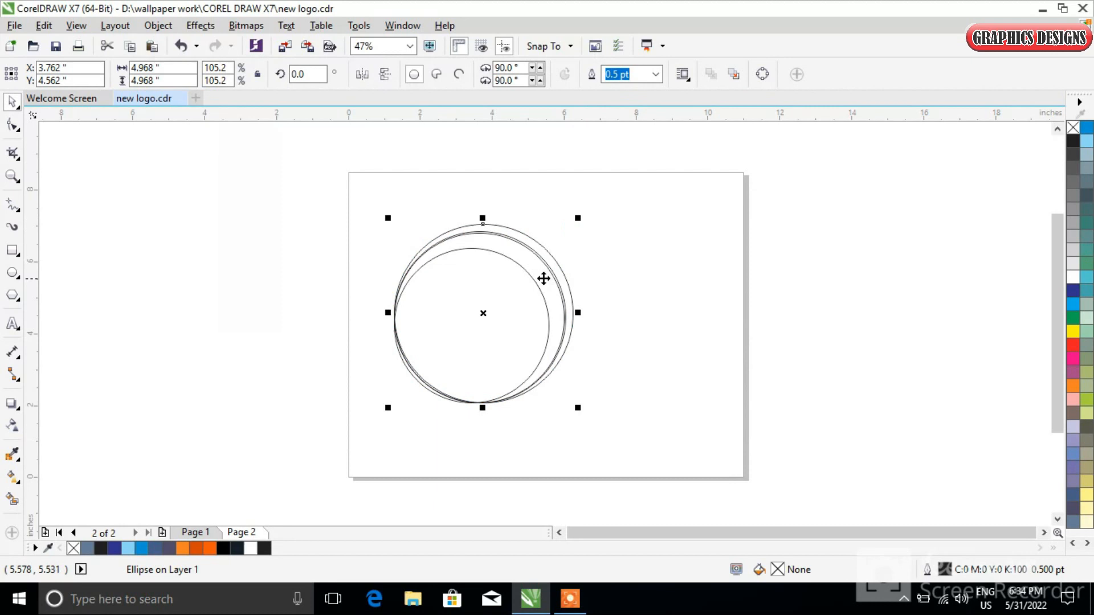
scroll(543, 279, up, 3)
drag(611, 156, 609, 162)
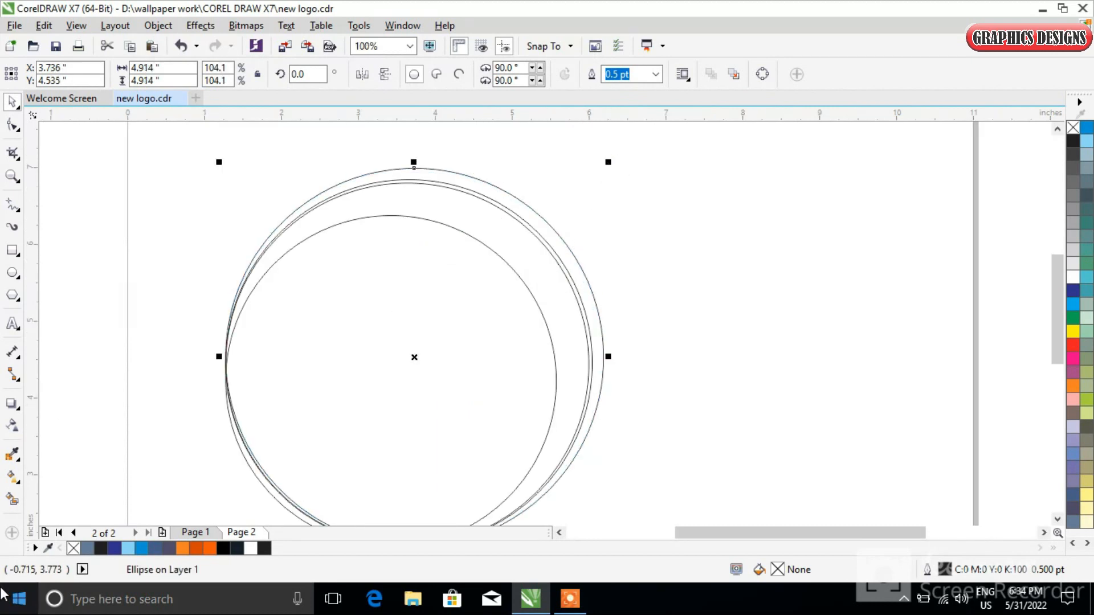
Smart-fill the wide crescent between the inner circles and the thin crescent along the outermost circle with blue-grey.
click(12, 500)
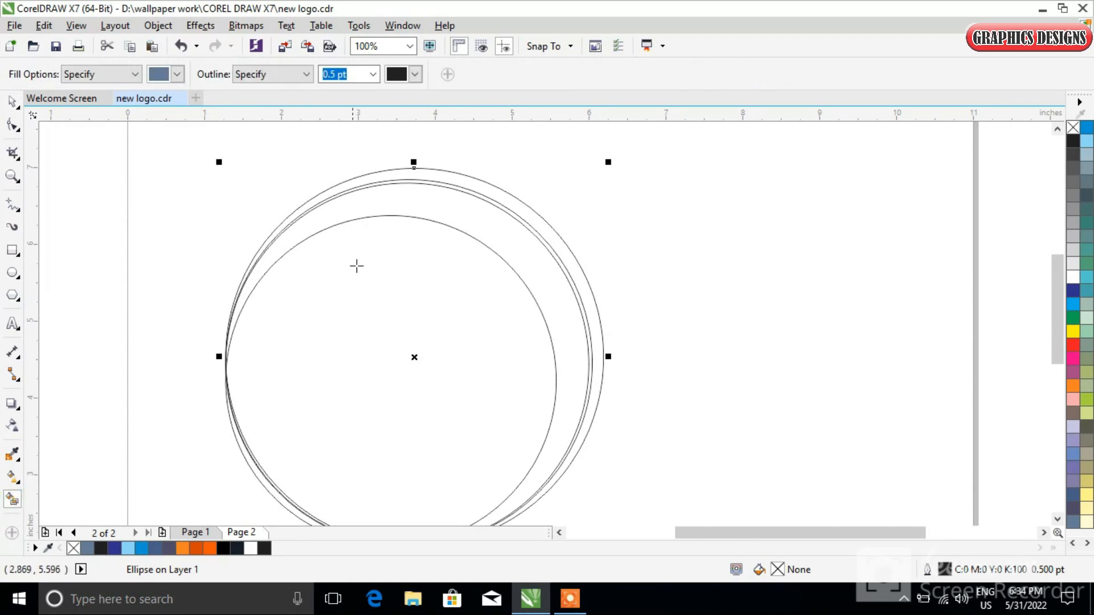
click(450, 210)
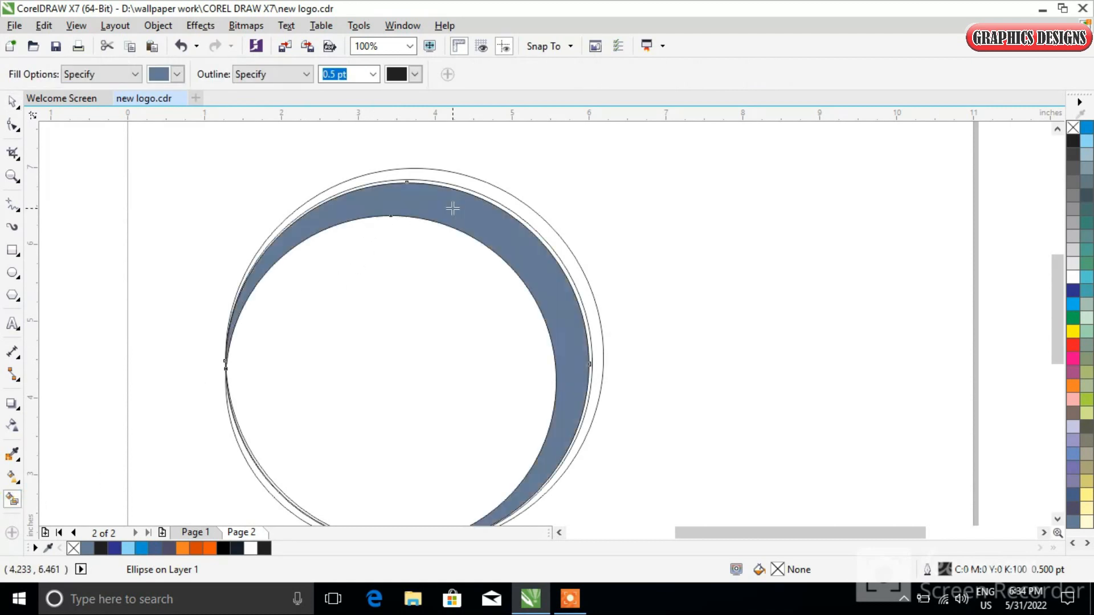
click(473, 184)
scroll(493, 342, down, 2)
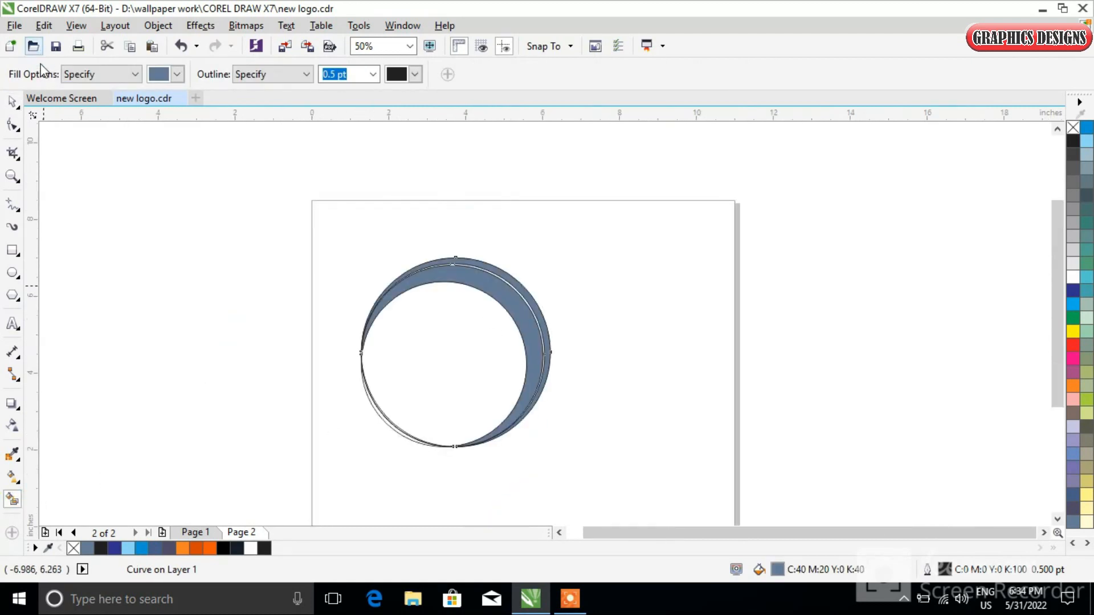
Move the wide filled crescent off the circles to the page's right edge, and repeat the same move for the thin crescent.
click(12, 107)
drag(518, 307, 880, 265)
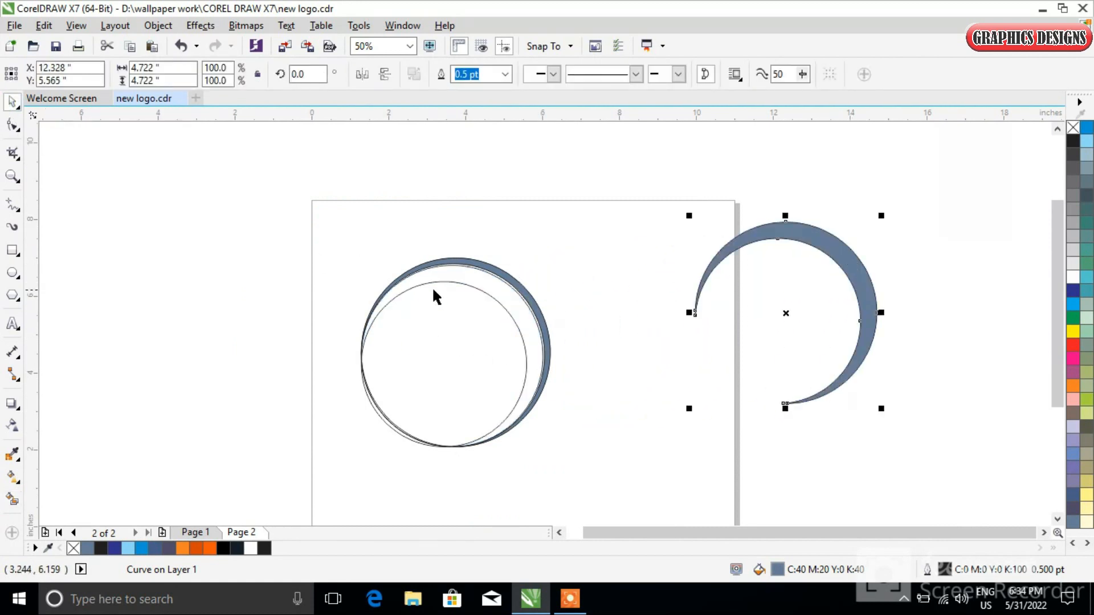
click(504, 278)
key(ctrl+r)
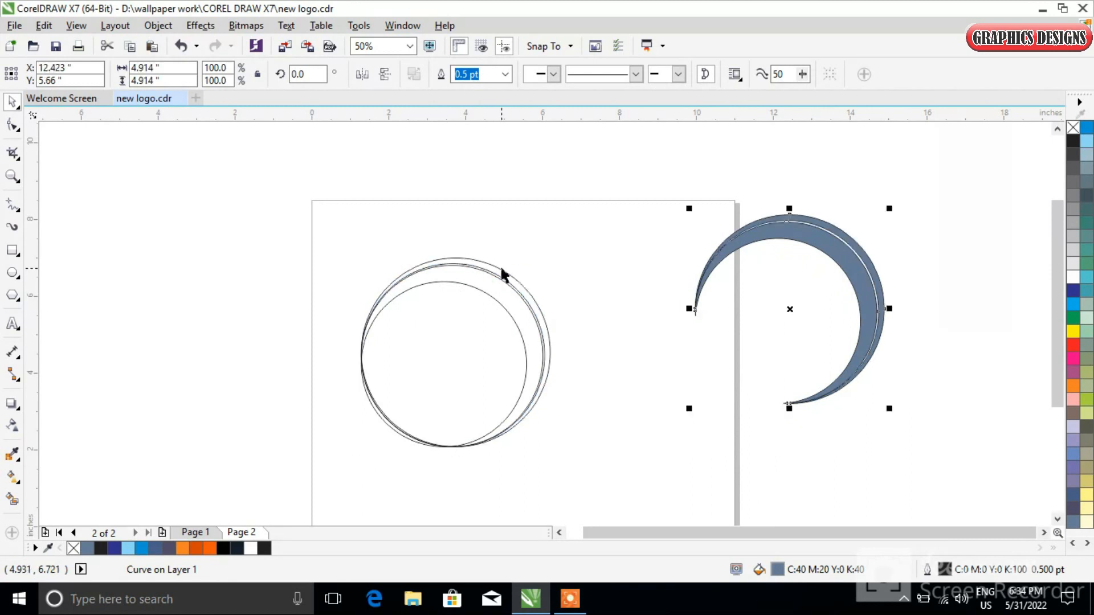
Delete all the leftover construction circles on the page.
click(295, 226)
drag(295, 226, 626, 464)
key(Delete)
Rotate both crescents together to about 311.17 degrees so that their open side faces left.
drag(647, 166, 925, 474)
click(860, 282)
drag(892, 210, 905, 329)
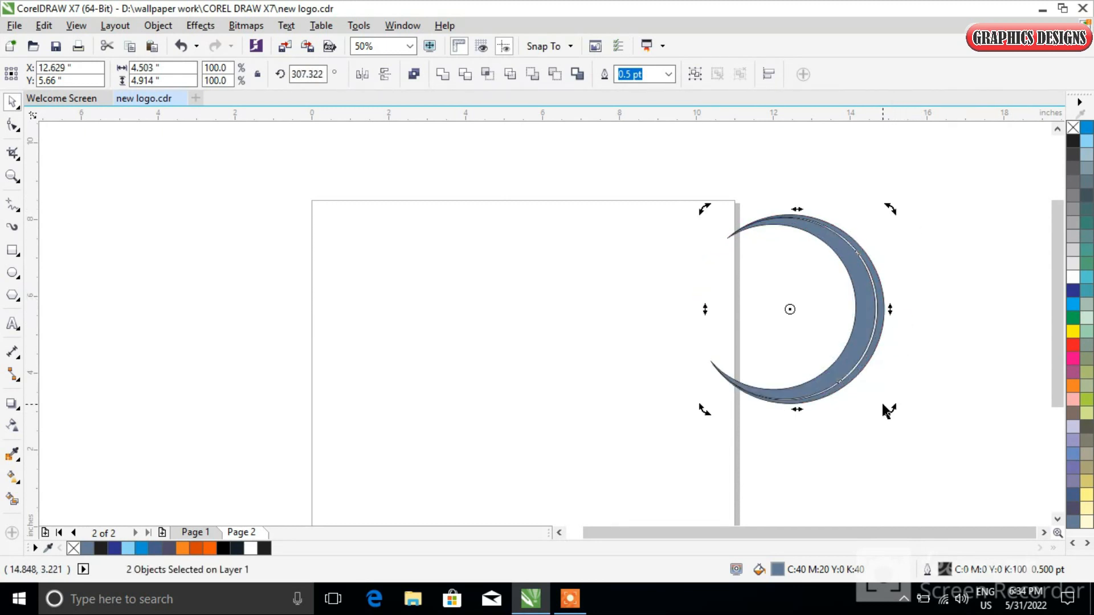
mouse_move(891, 415)
mouse_down()
mouse_move(901, 410)
mouse_move(894, 417)
mouse_up()
click(843, 477)
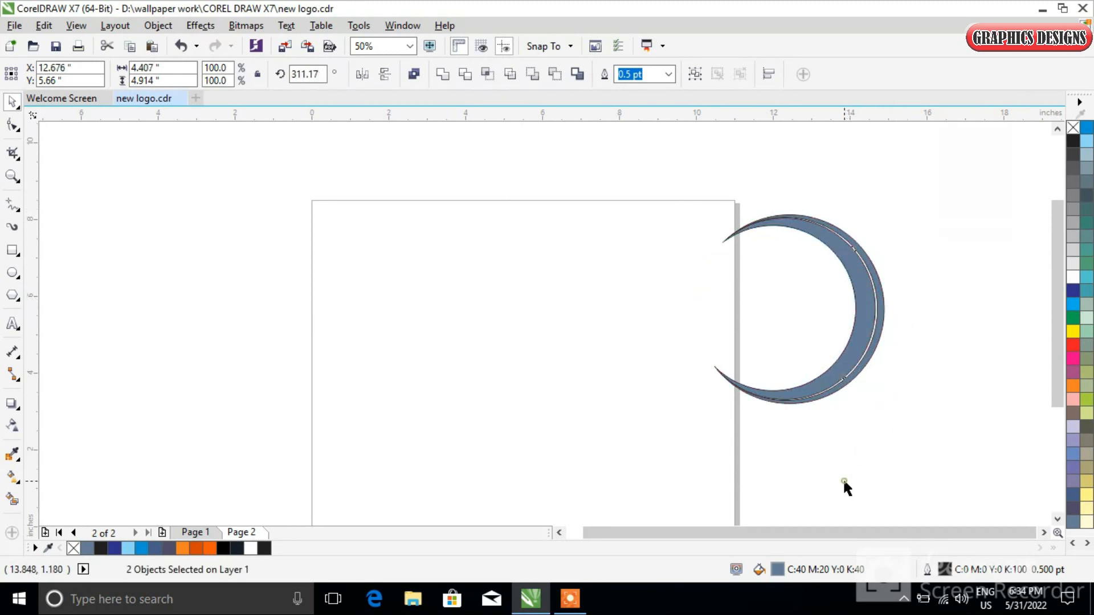
Remove the outline from both crescents.
drag(663, 176, 912, 448)
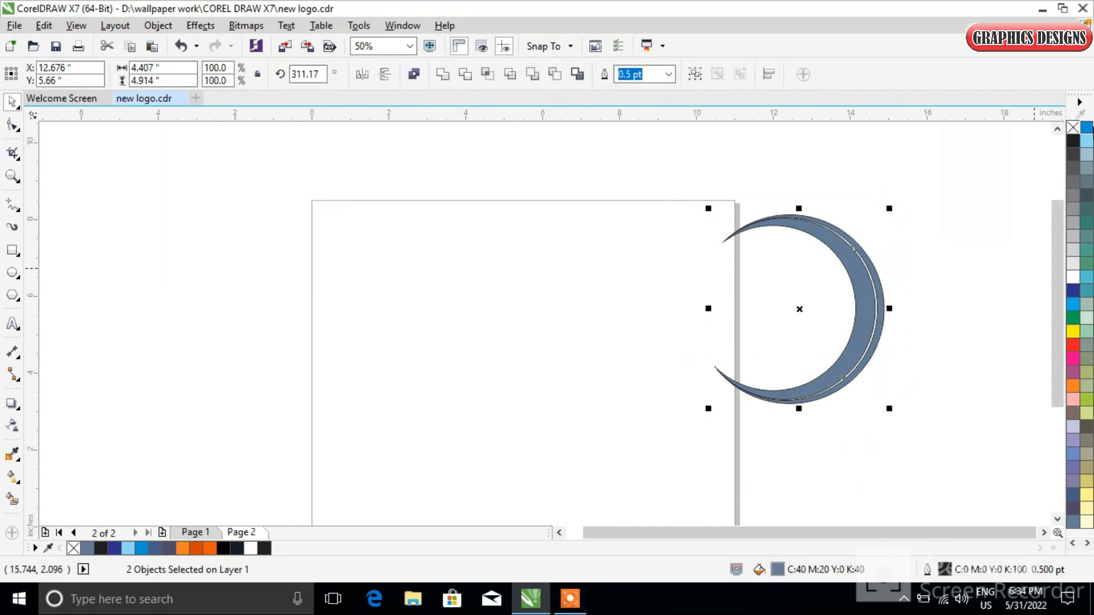
right_click(1073, 129)
click(506, 354)
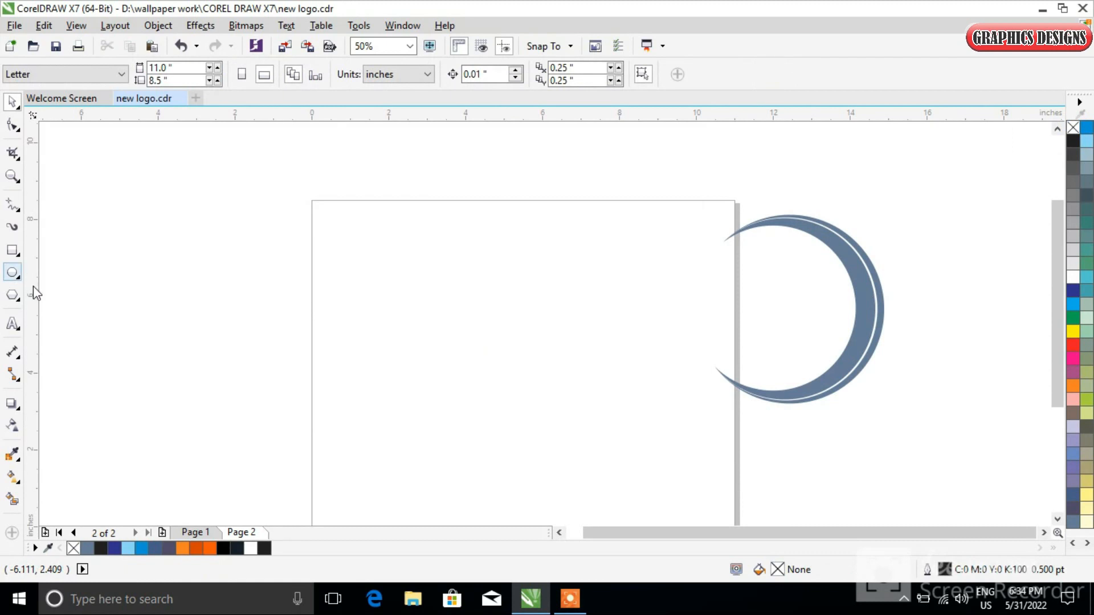
Add the artistic text "lorem apsem" on the page and enlarge it to about 90 pt.
click(12, 323)
click(326, 306)
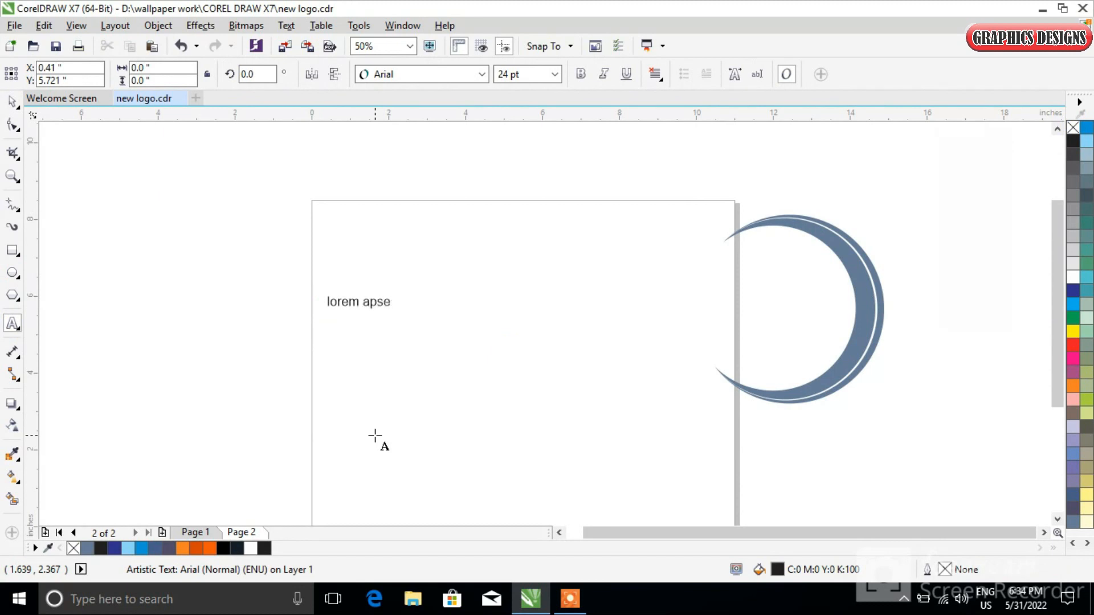
click(12, 102)
drag(408, 315, 600, 434)
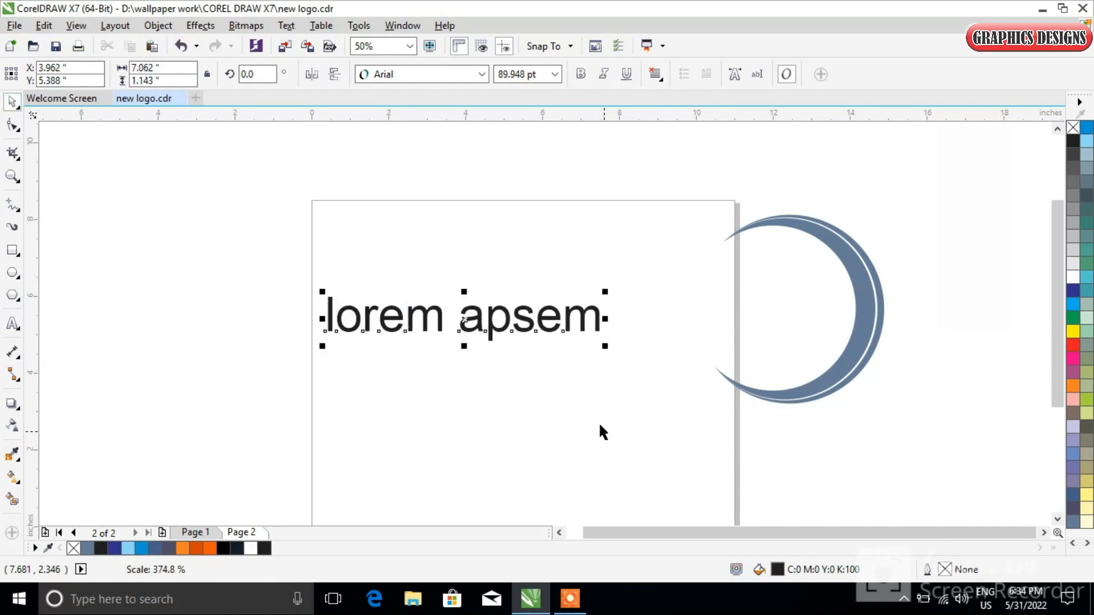
Change the text to uppercase and move it right so that it runs into the crescents' opening.
click(320, 25)
mouse_move(289, 27)
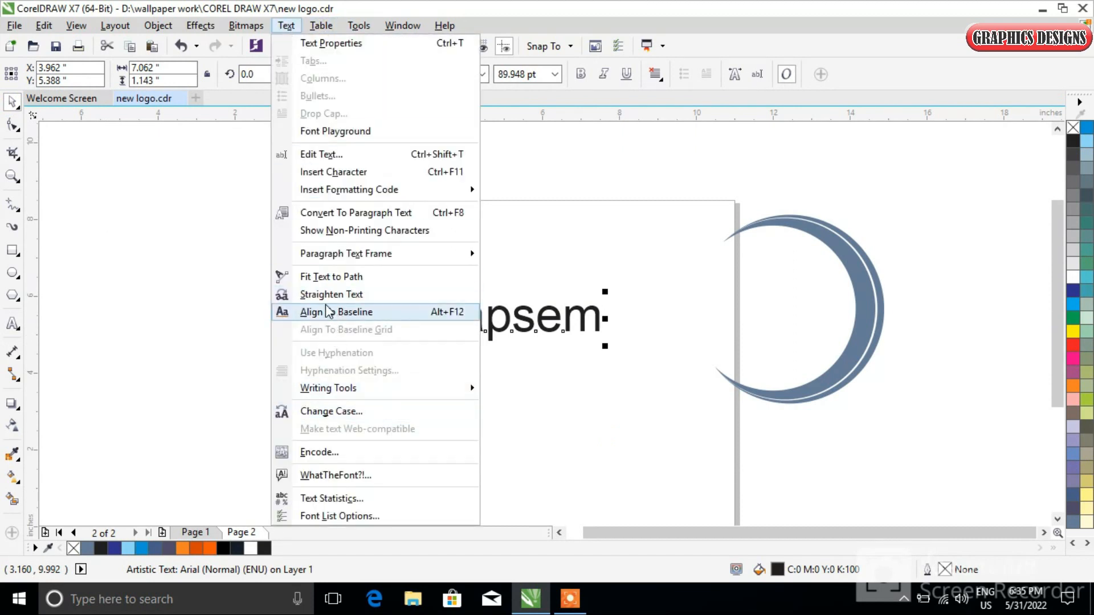
click(330, 411)
click(463, 285)
click(466, 351)
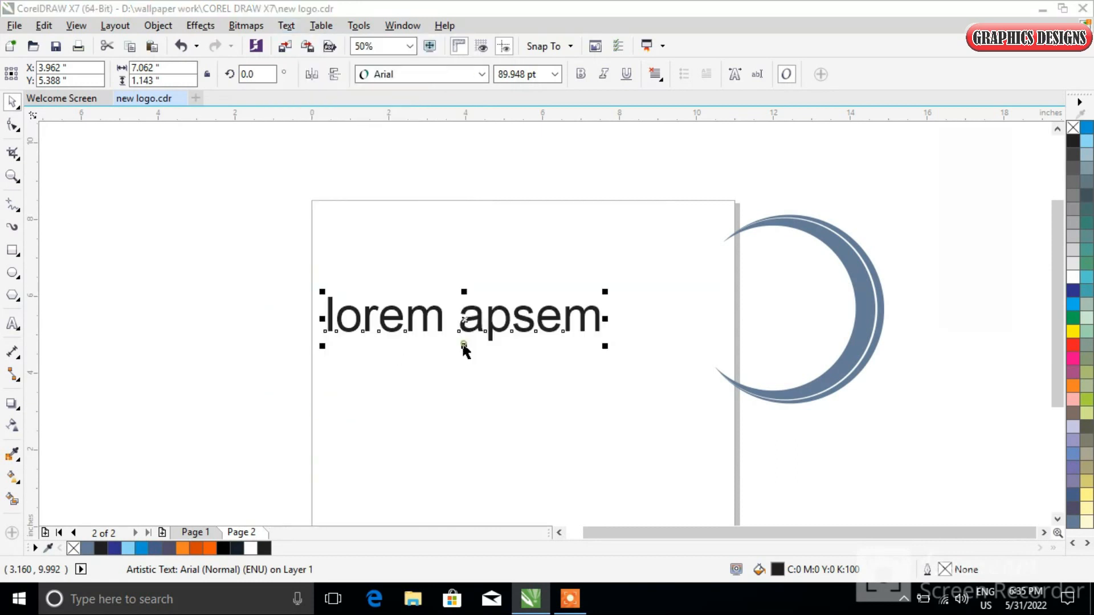
drag(613, 317, 772, 311)
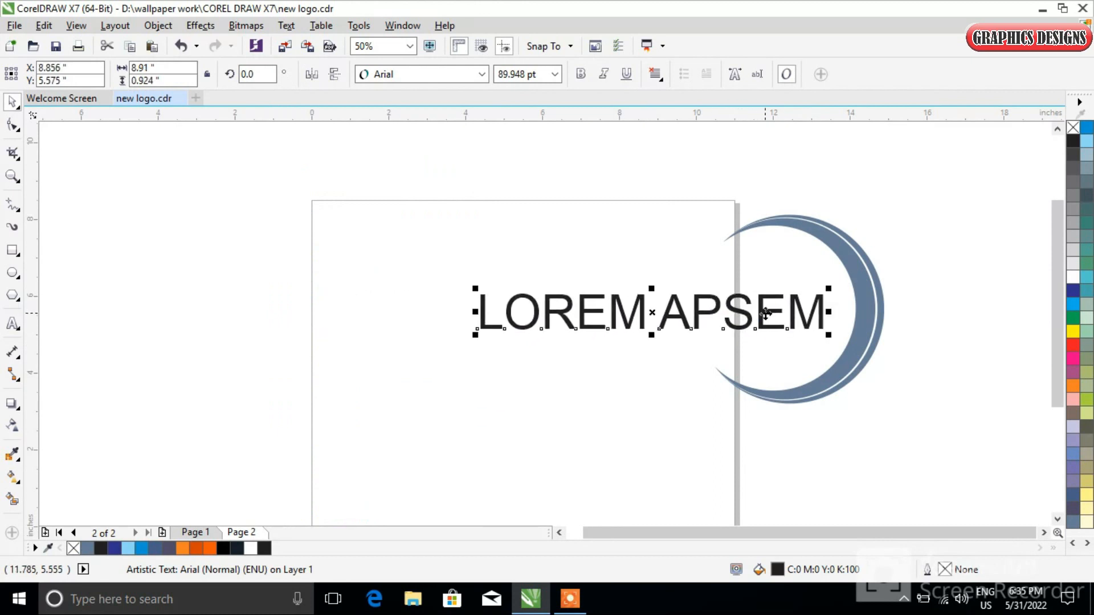
Set the text in the Herne font, enlarge it to about 111 pt and reposition it within the crescents' opening.
click(482, 74)
mouse_move(472, 136)
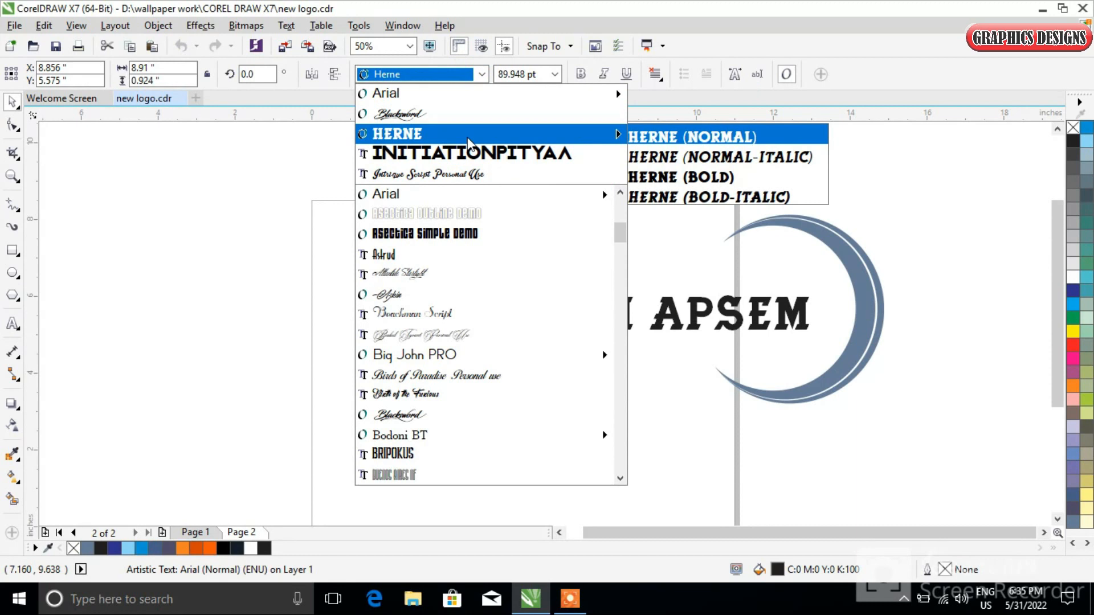
click(468, 138)
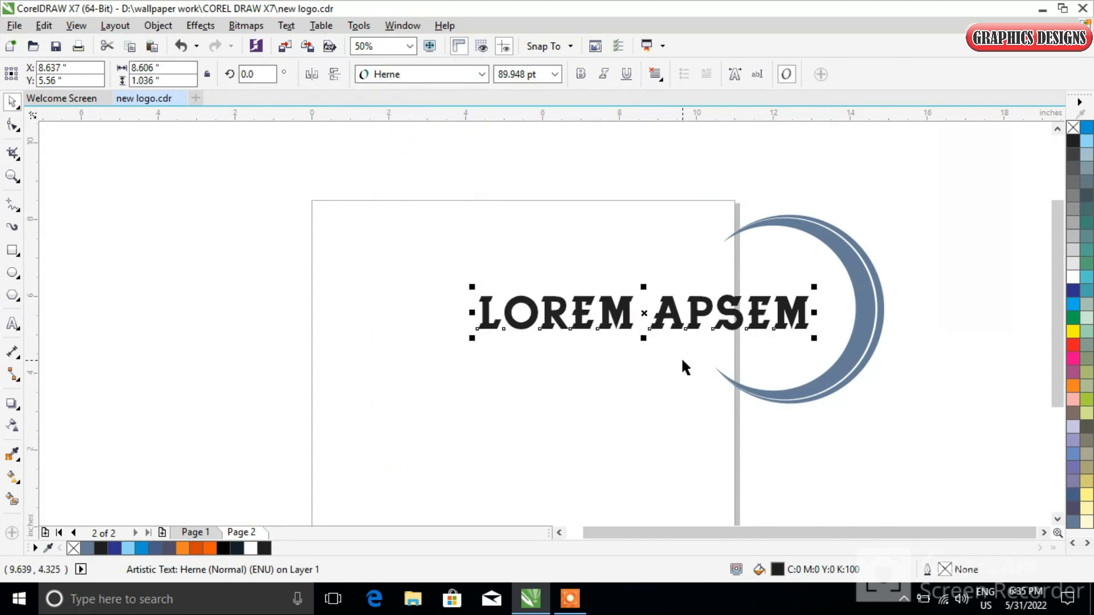
drag(814, 339, 852, 361)
drag(825, 319, 803, 298)
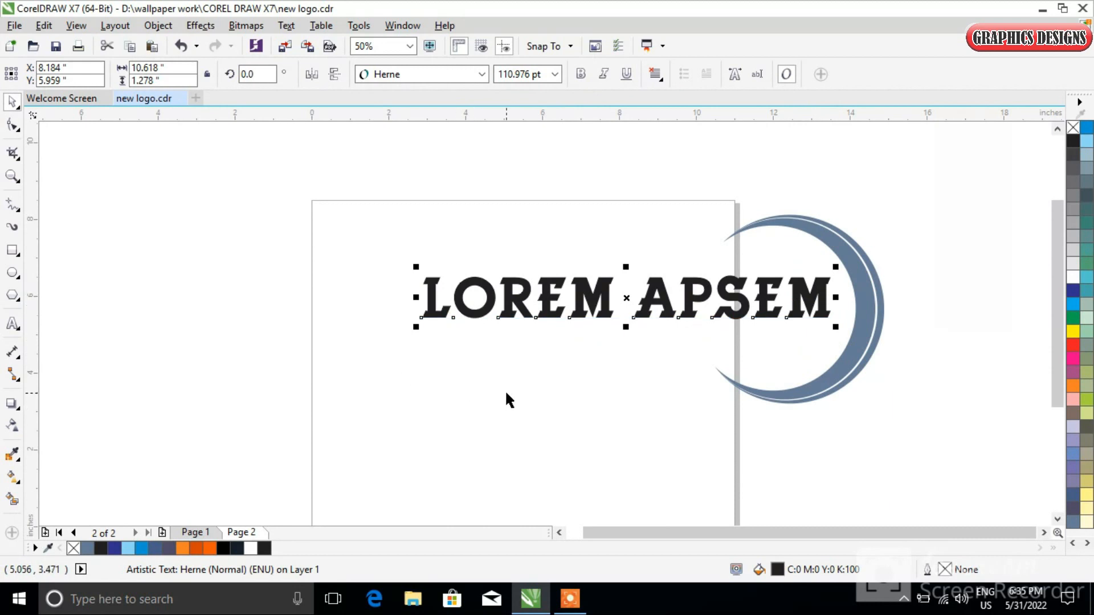
Give the text an 8 pt white outline with rounded corners, placed behind the fill and scaling with the object.
key(F12)
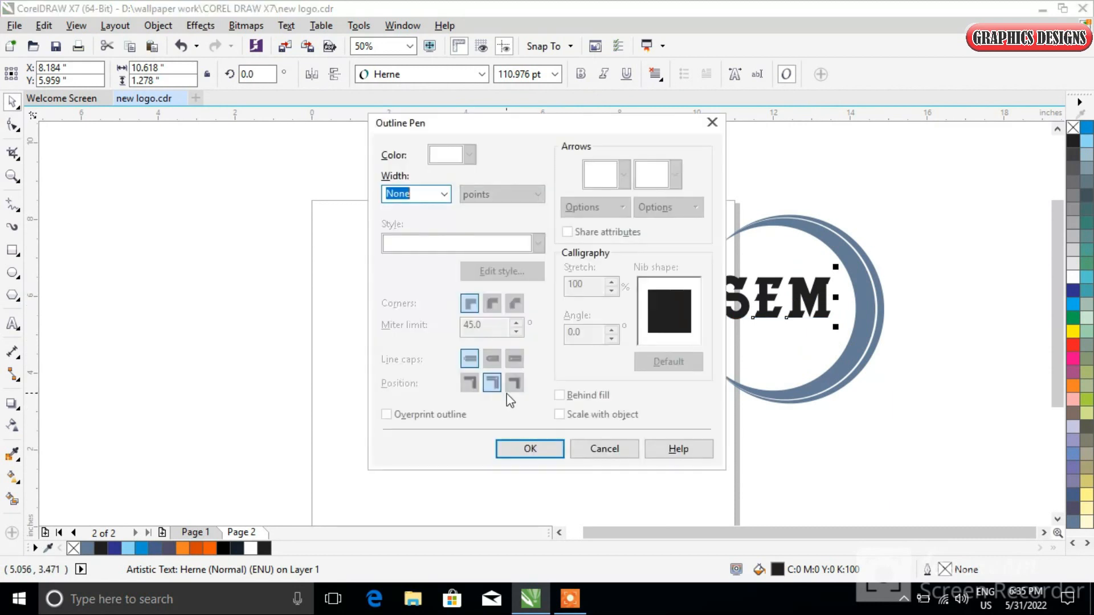
click(444, 194)
click(401, 318)
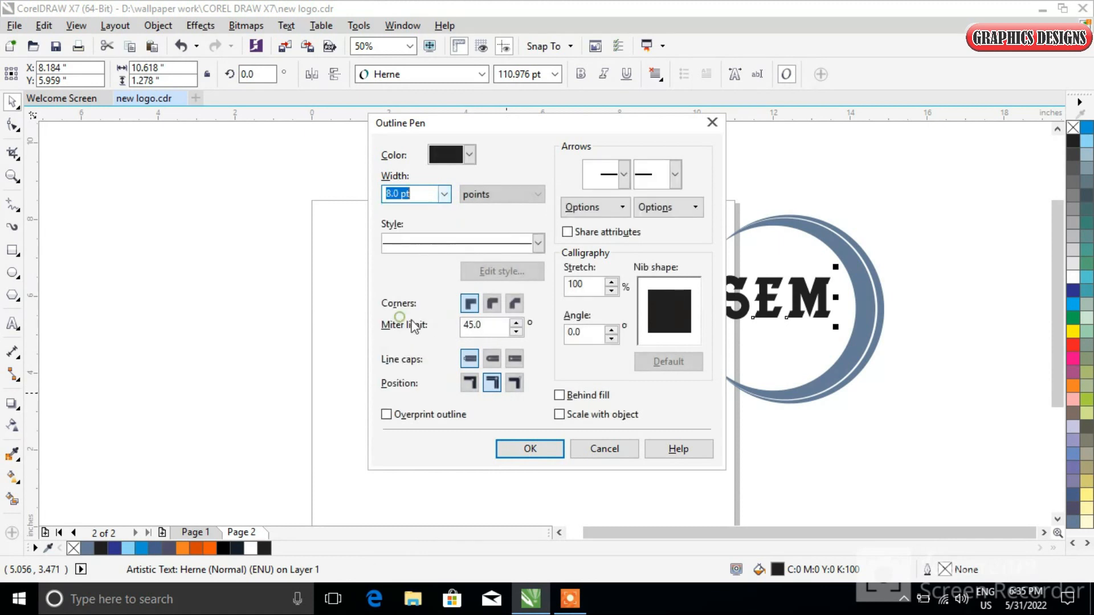
click(492, 303)
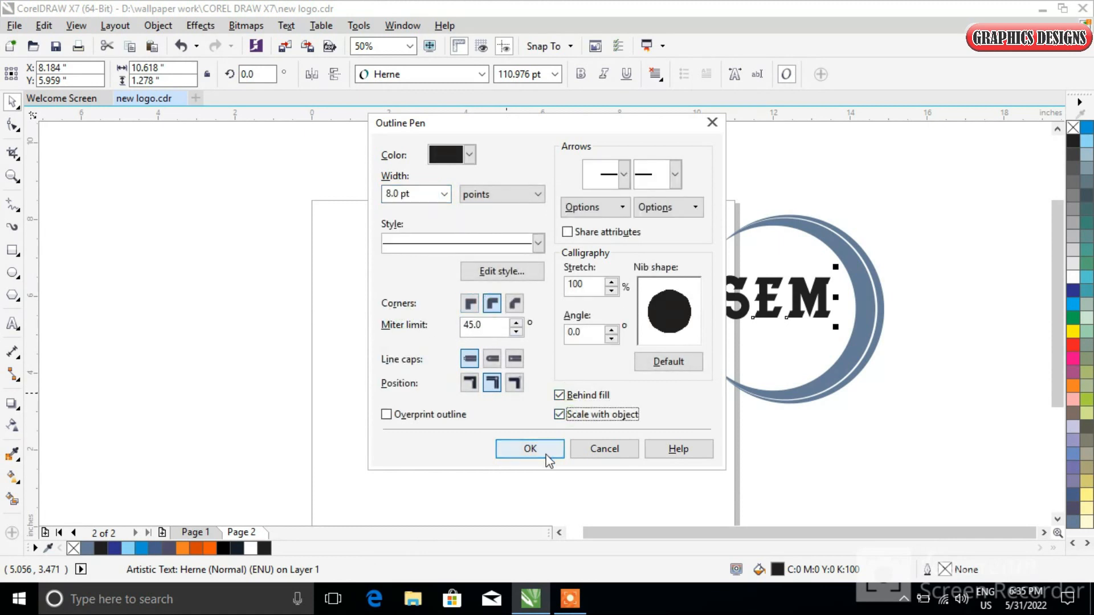
click(545, 451)
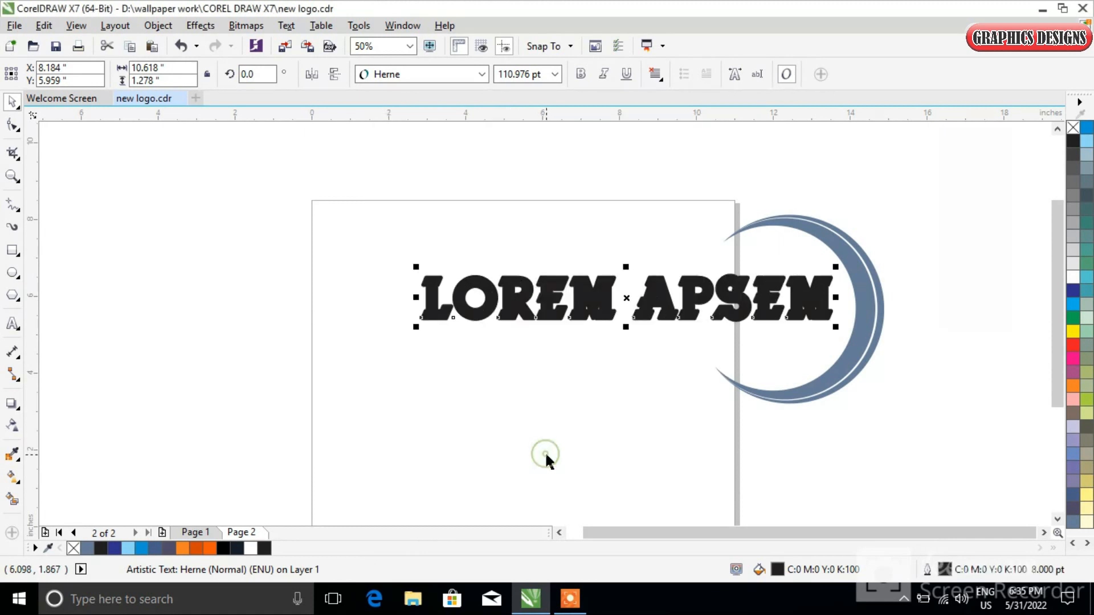
right_click(1073, 278)
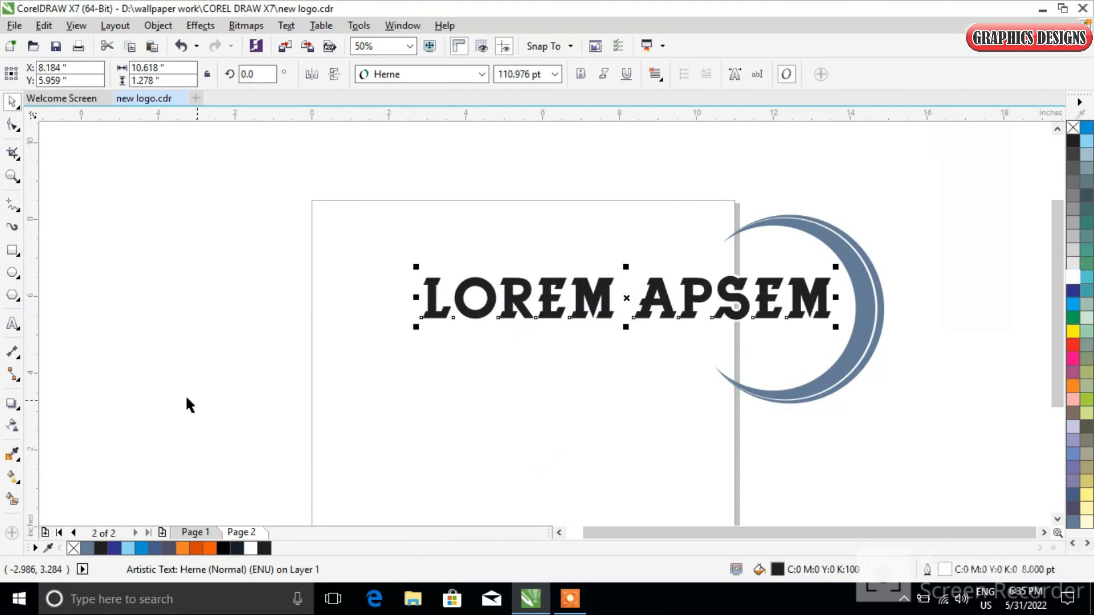
Draw a rectangle about 18.25 by 7.48 inches around the logo, fill it black and send it to the back.
click(12, 254)
drag(244, 184, 946, 472)
click(11, 101)
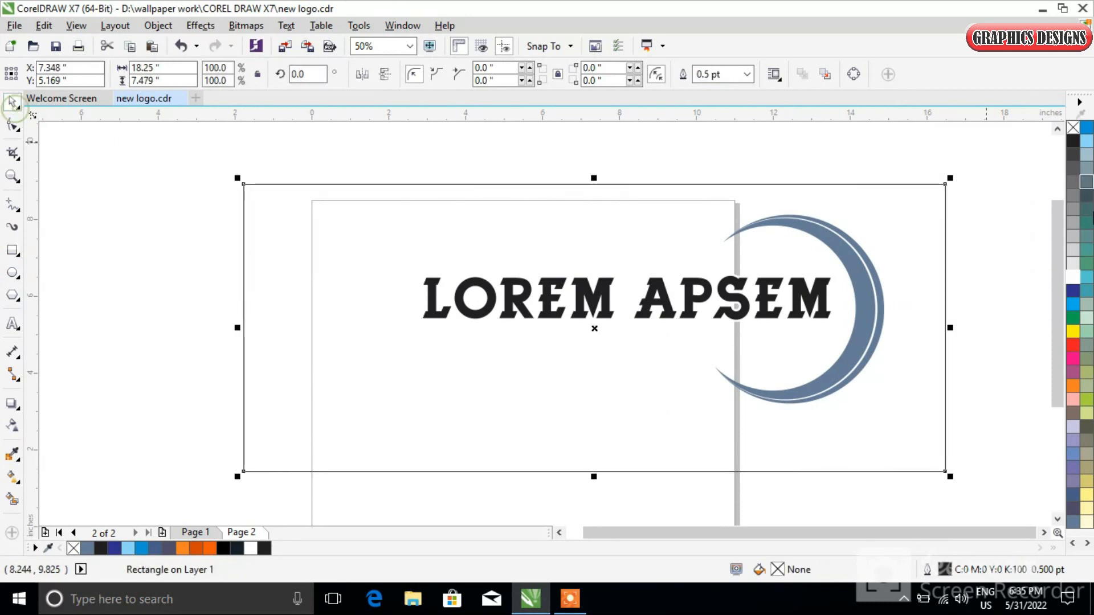
click(1074, 142)
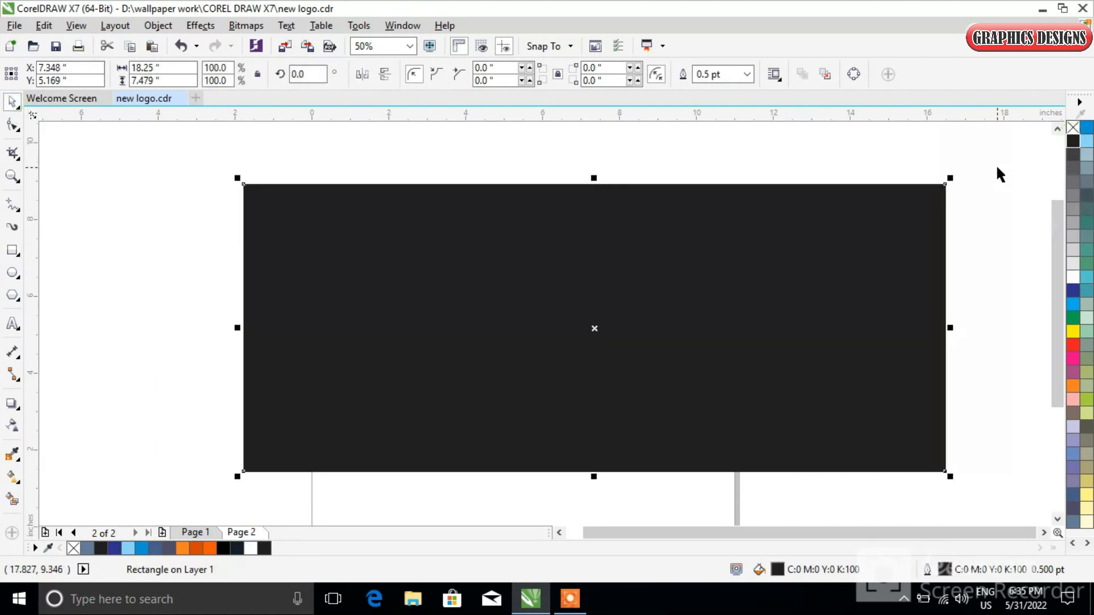
key(shift+Page_Down)
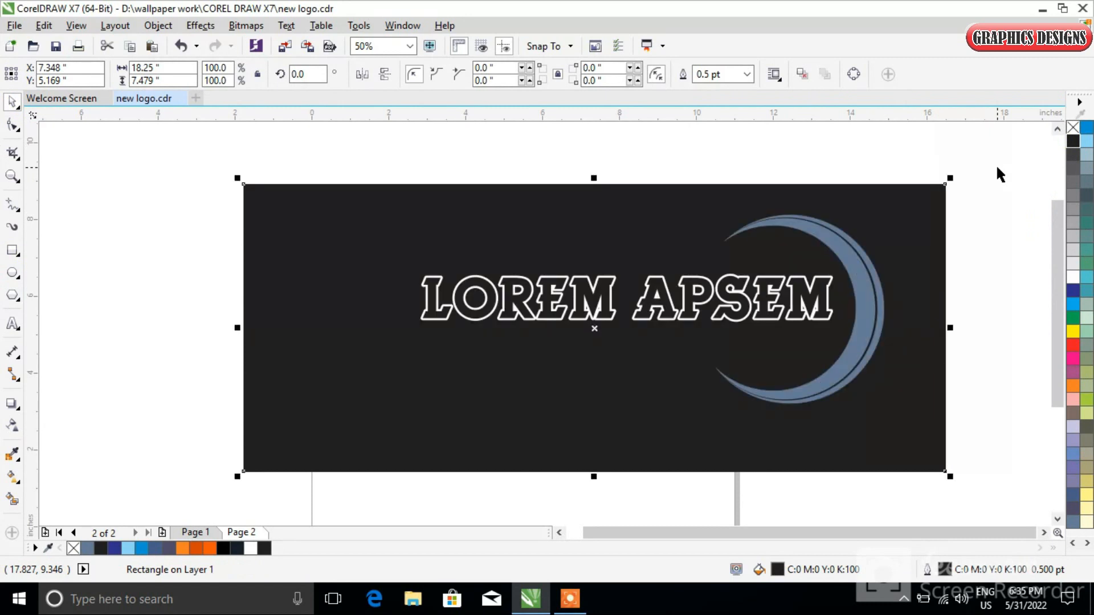
click(696, 163)
Fill the wide inner crescent with dark orange #D34600 and the thin outer crescent with bright orange #FF5601.
click(865, 271)
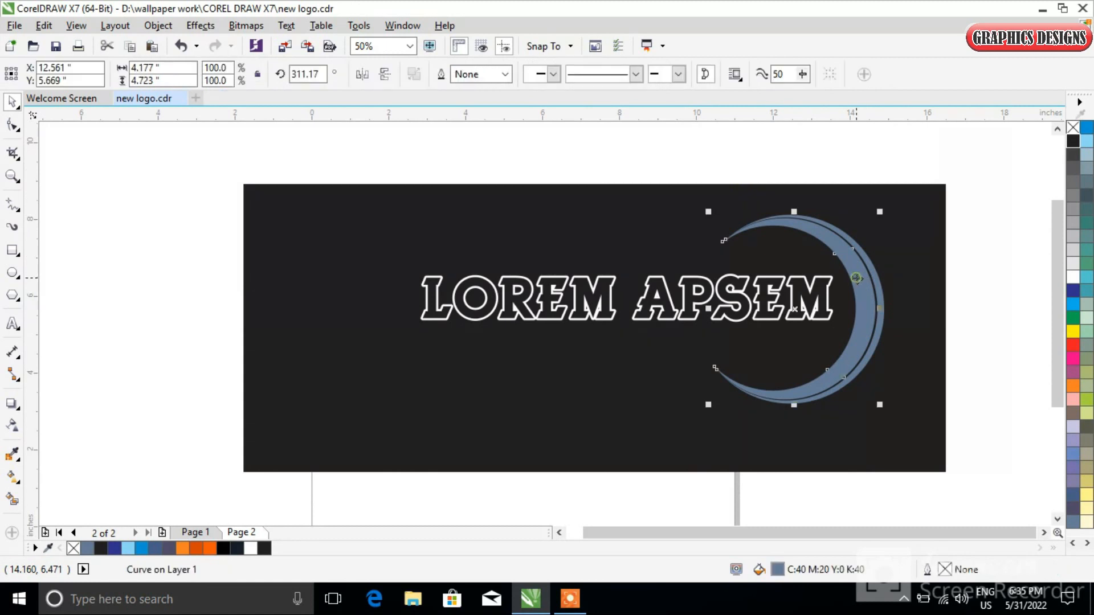
click(195, 549)
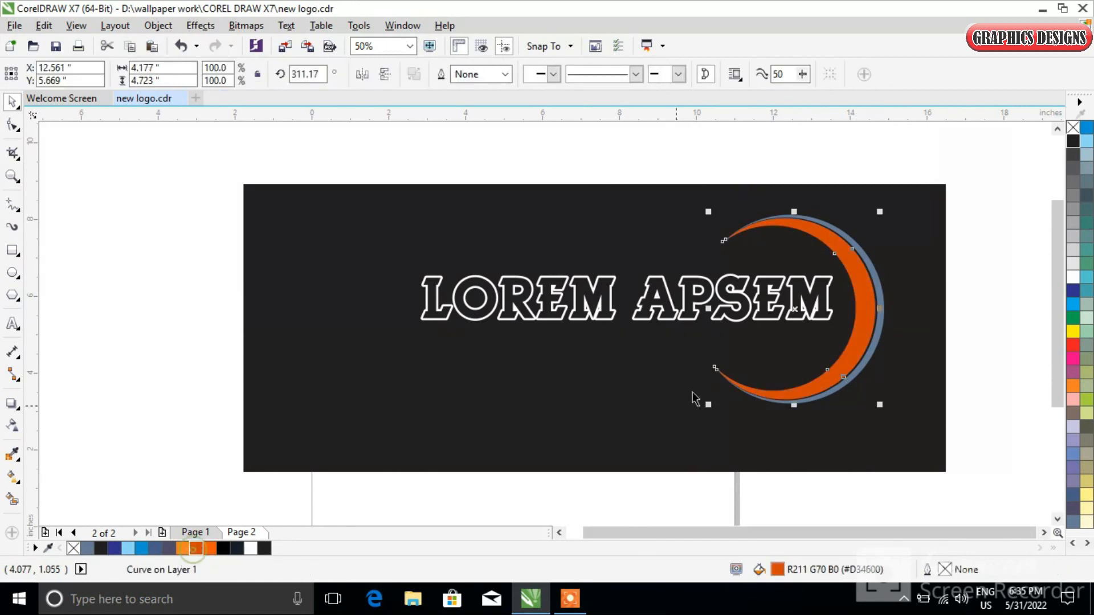
click(881, 287)
click(208, 549)
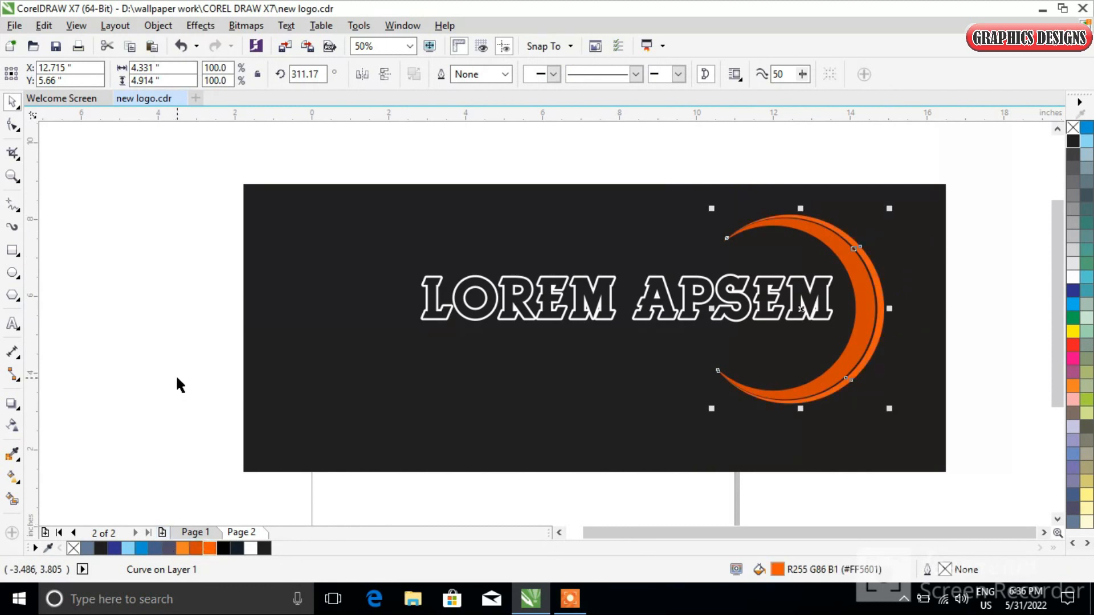
click(176, 376)
Fill the "LOREM APSEM" text with orange.
click(516, 304)
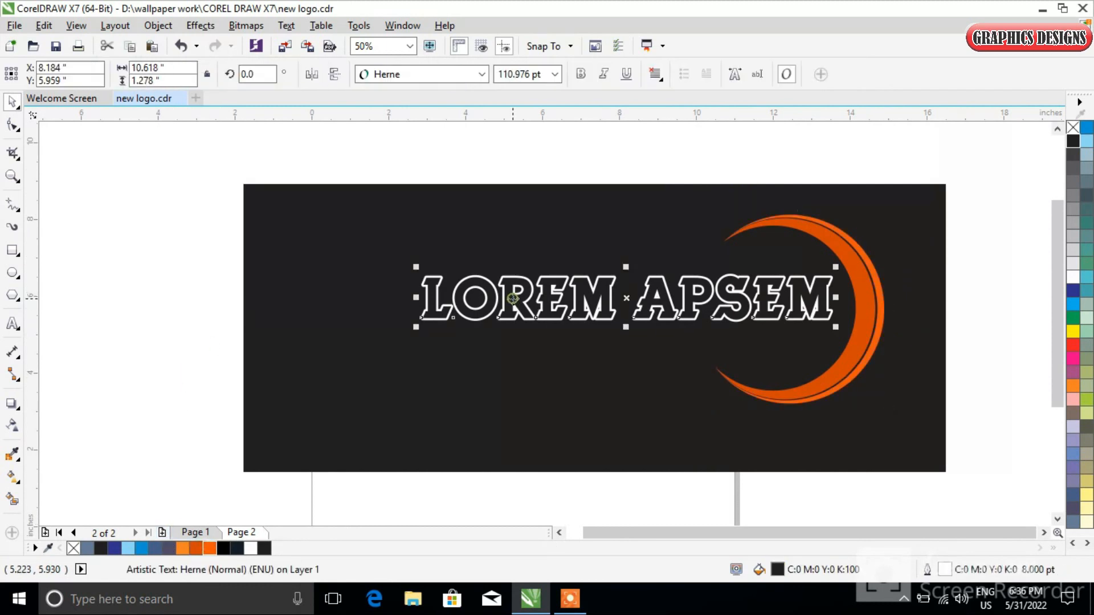
scroll(575, 288, up, 1)
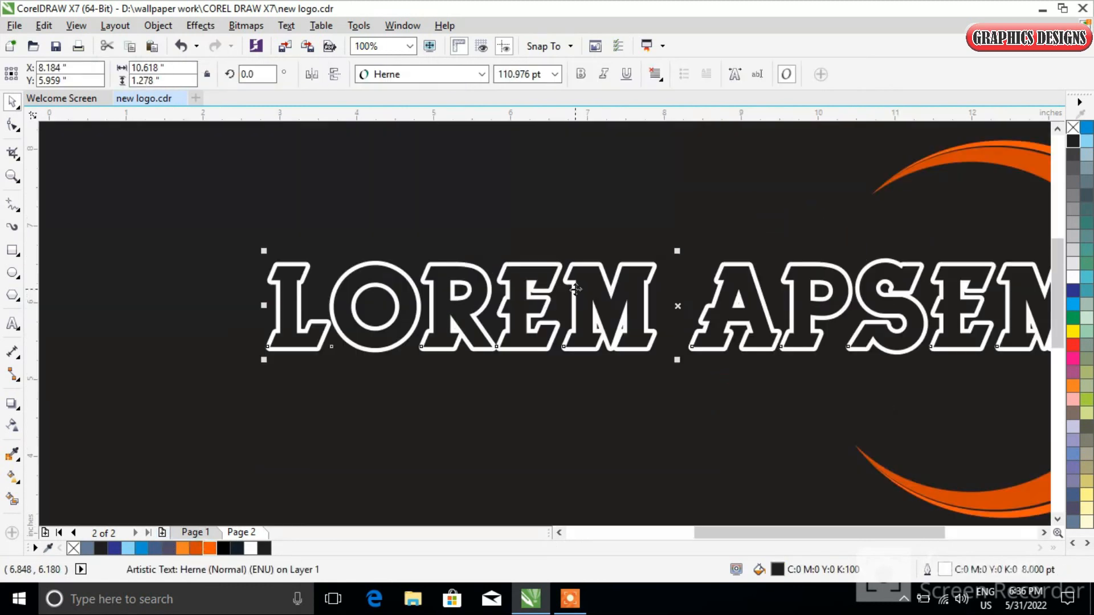
click(182, 548)
scroll(536, 356, down, 1)
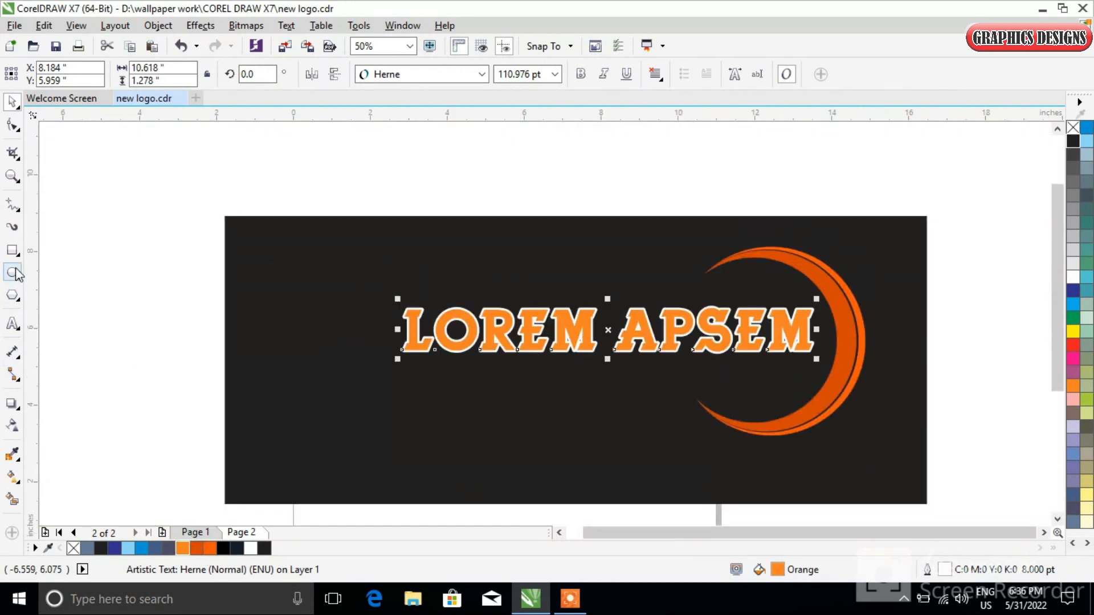
Draw a rectangle about 13 by 3.57 inches covering the upper half of the text.
click(12, 251)
drag(365, 192, 865, 329)
click(10, 105)
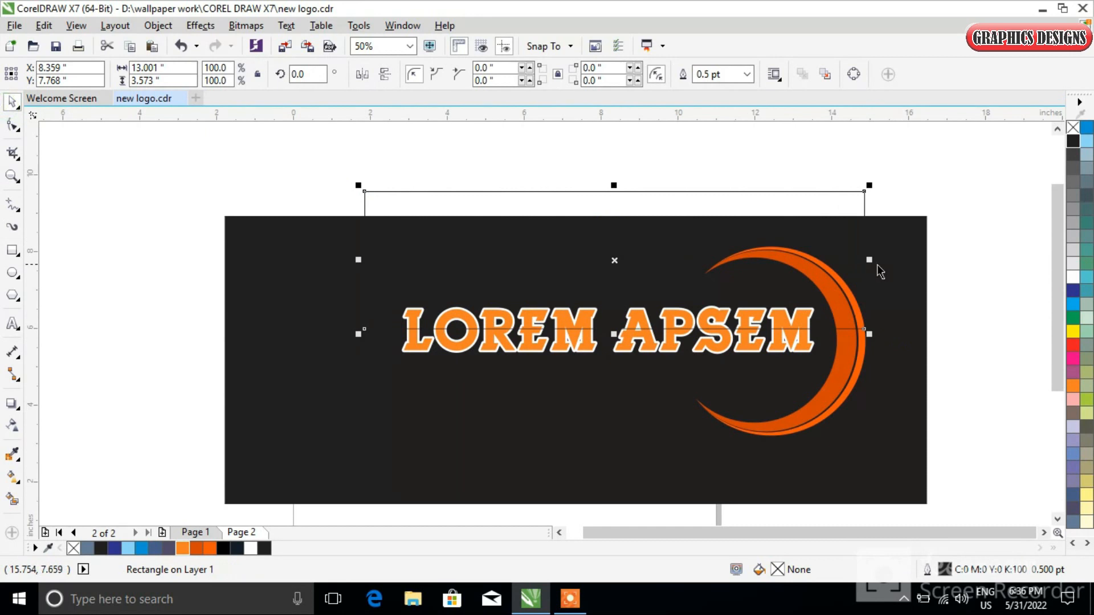
Shrink the rectangle over the upper half of the text to about 11.94 by 1.14 inches.
drag(615, 185, 615, 279)
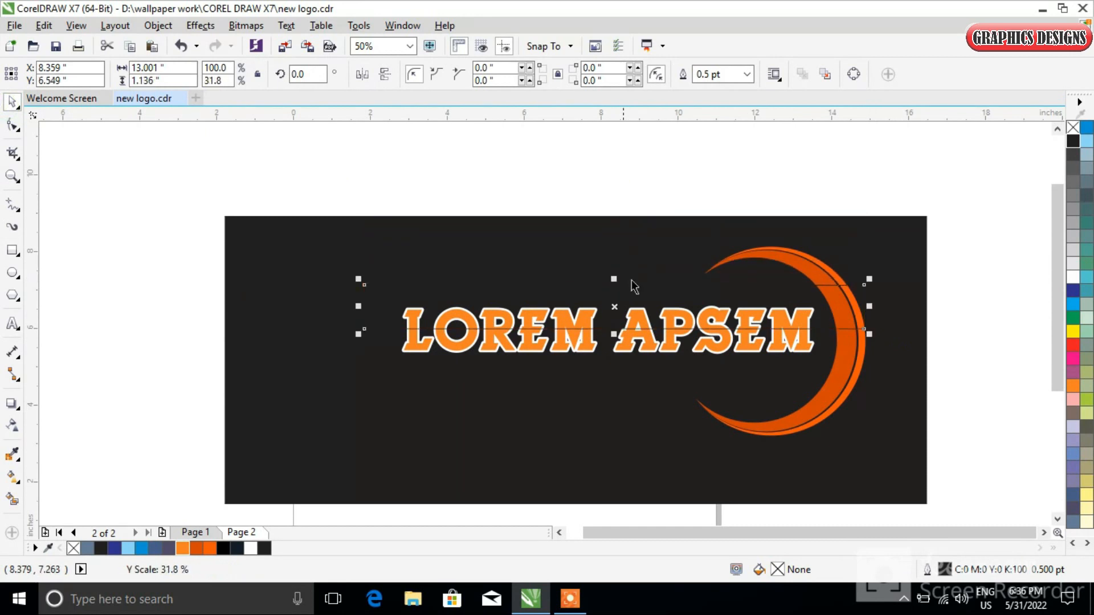
drag(868, 306, 843, 306)
drag(357, 308, 372, 306)
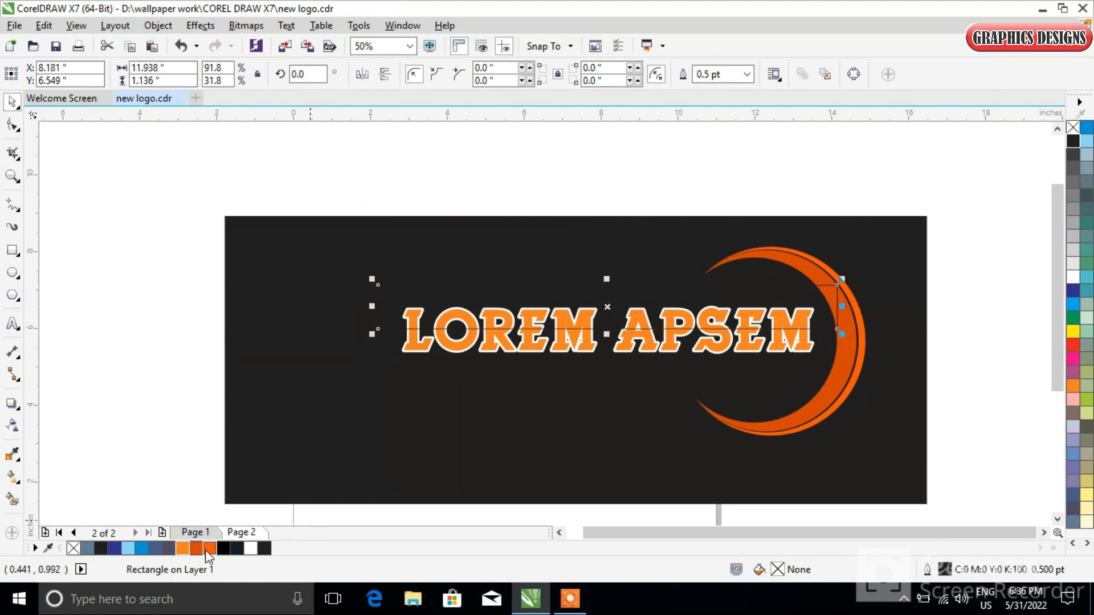
Remove the rectangle's outline and give it a vertical fountain fill from black at its upper edge to orange #FF5601 near its lower edge.
click(209, 549)
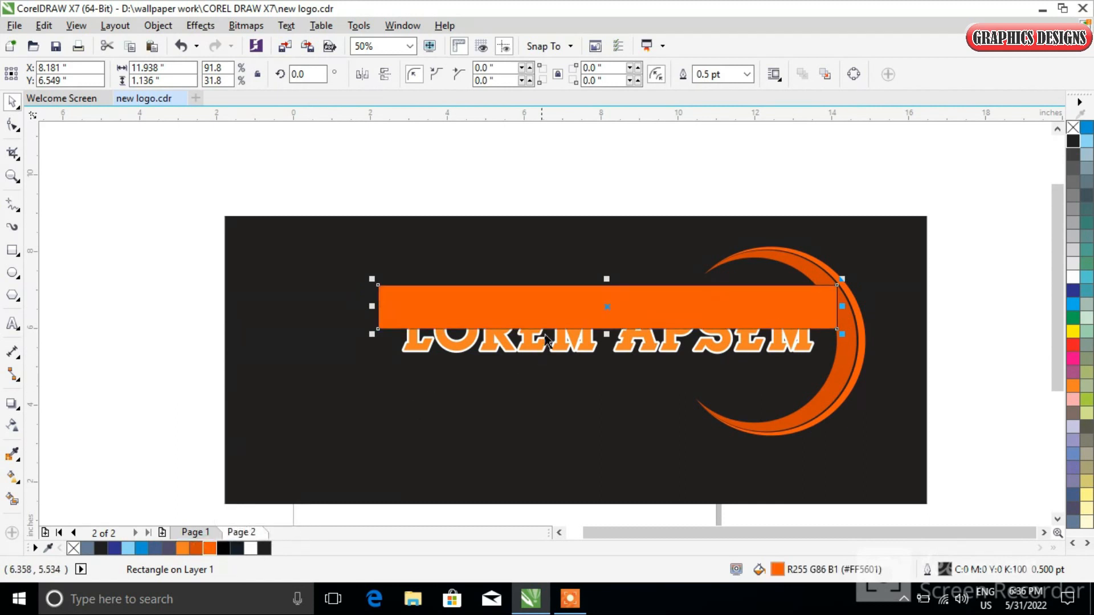
right_click(1072, 127)
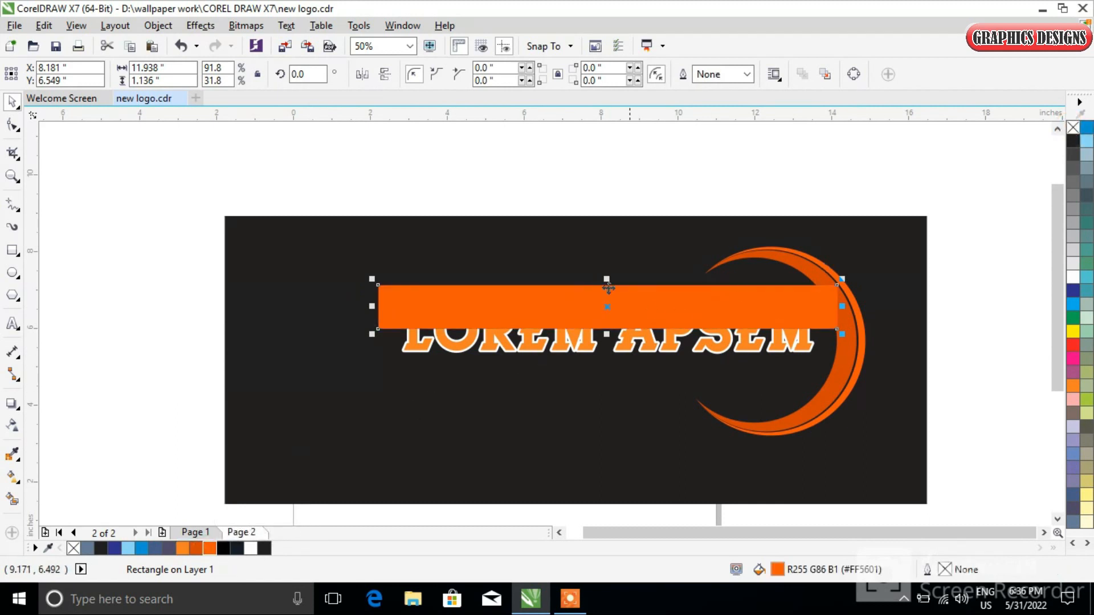
click(11, 475)
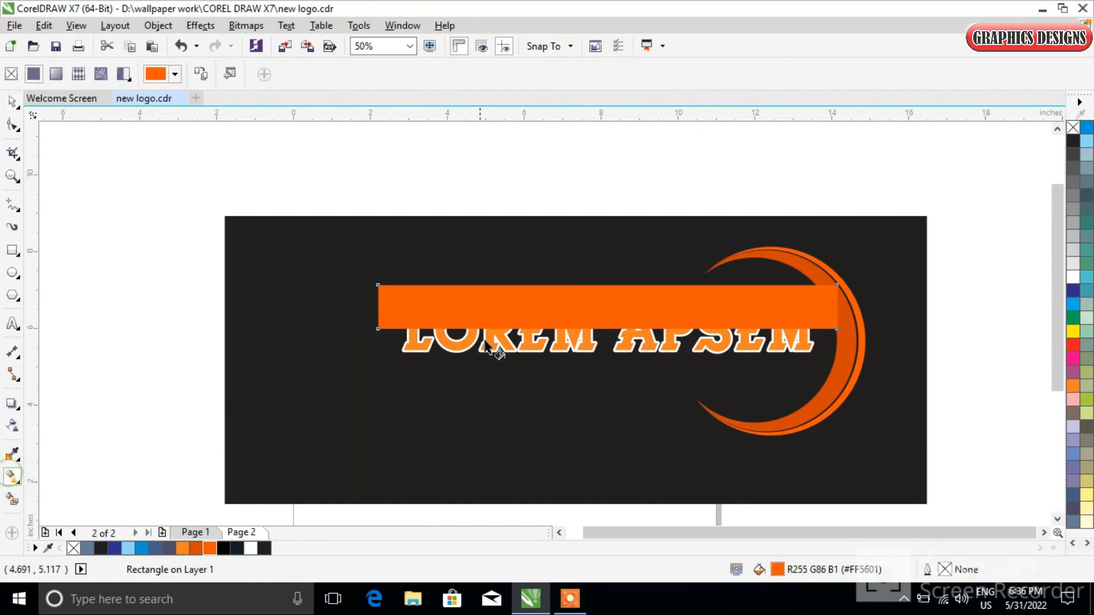
drag(596, 286, 597, 328)
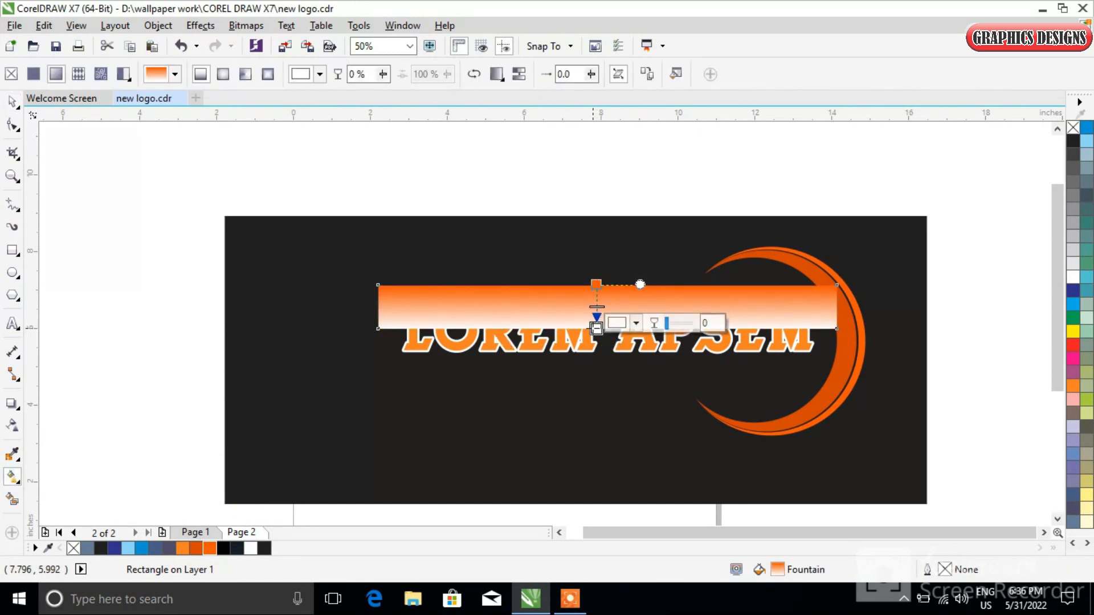
drag(209, 544, 596, 327)
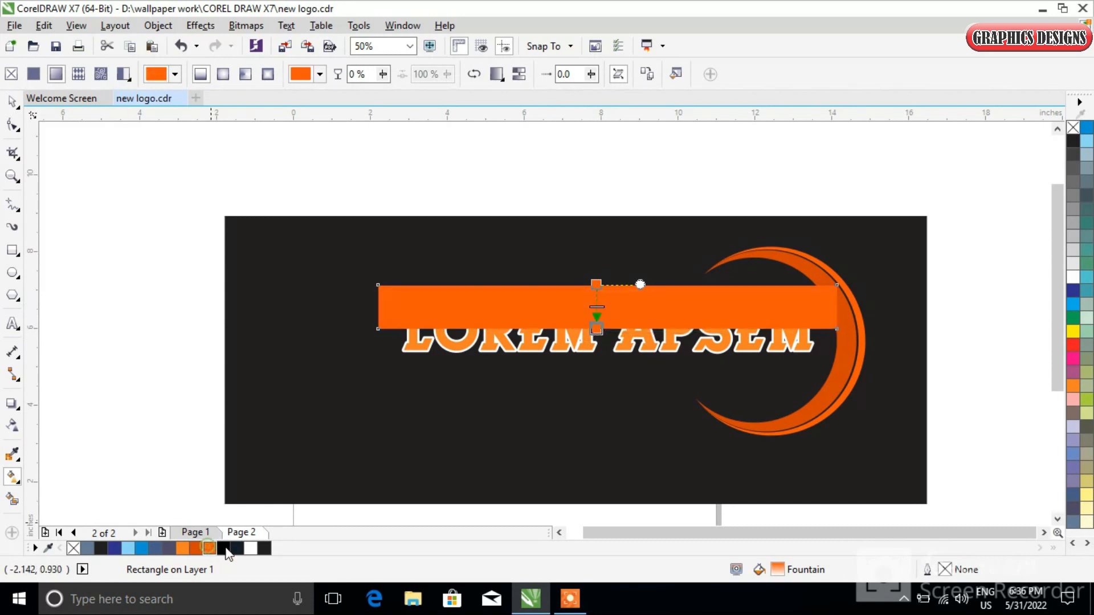
click(598, 285)
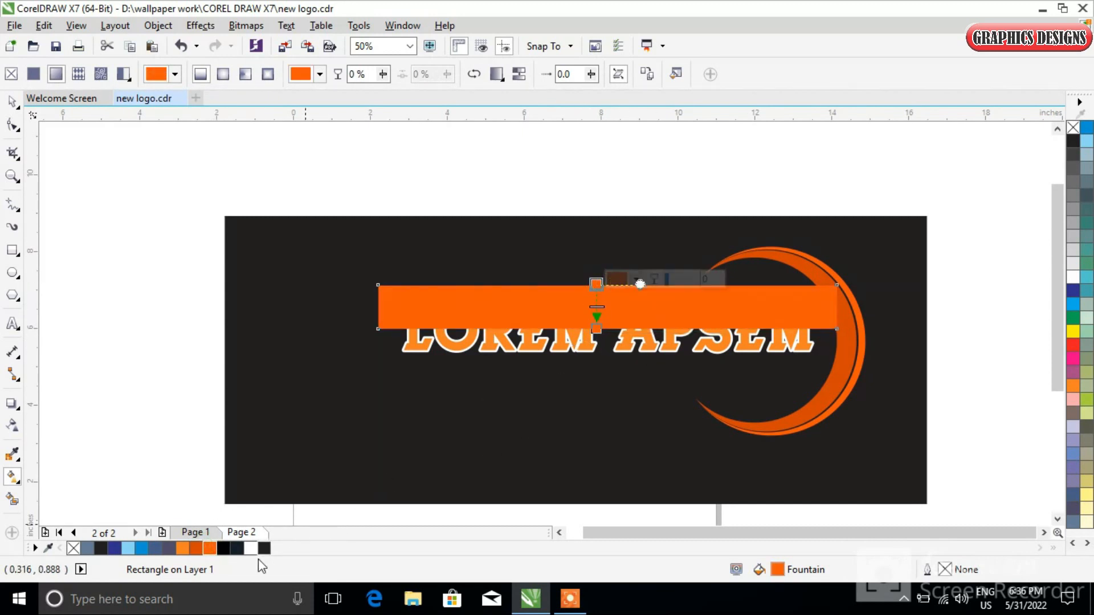
click(222, 549)
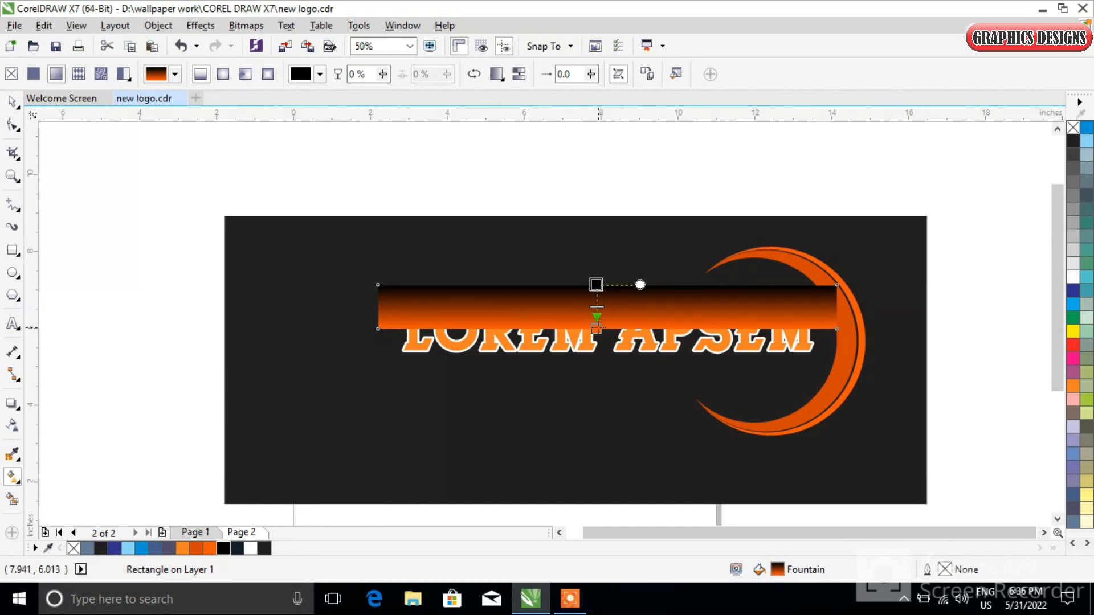
drag(597, 328, 596, 320)
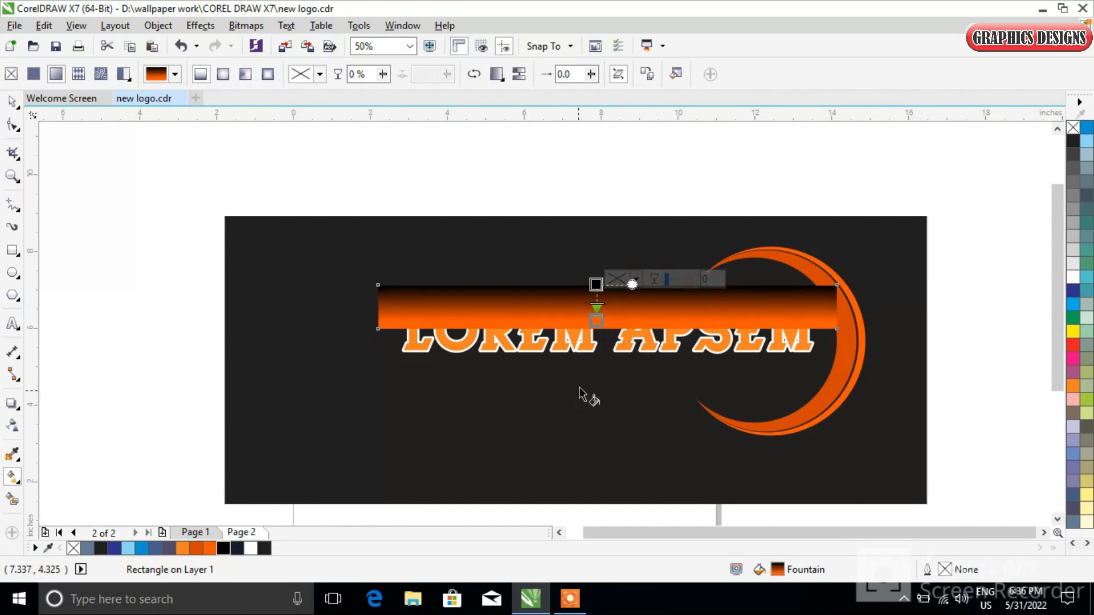
PowerClip the gradient rectangle inside the "LOREM APSEM" text and check the result up close.
click(12, 103)
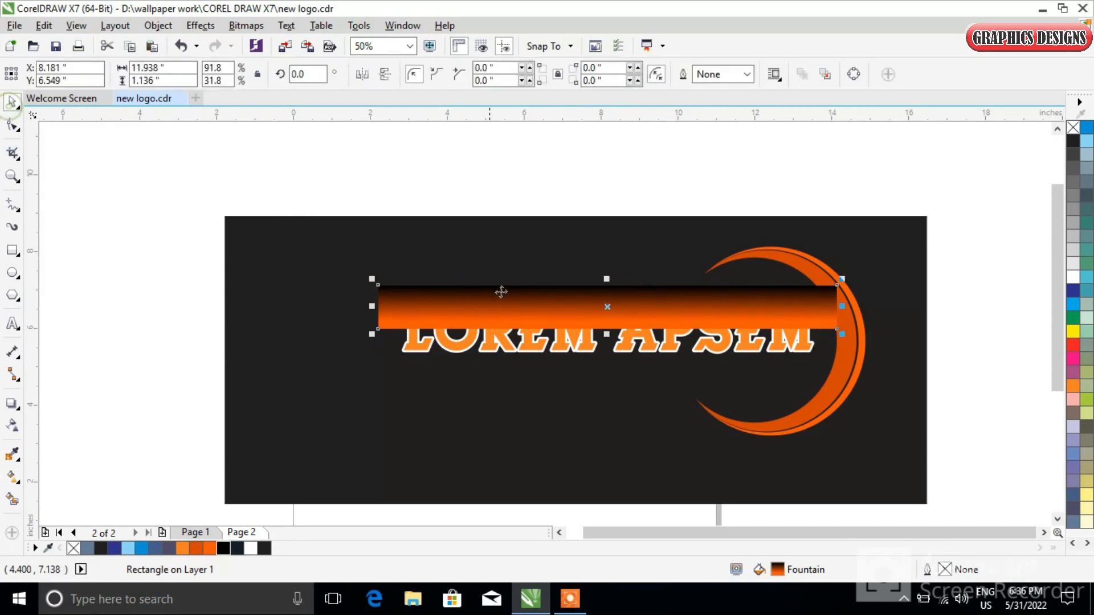
right_click(529, 306)
click(564, 174)
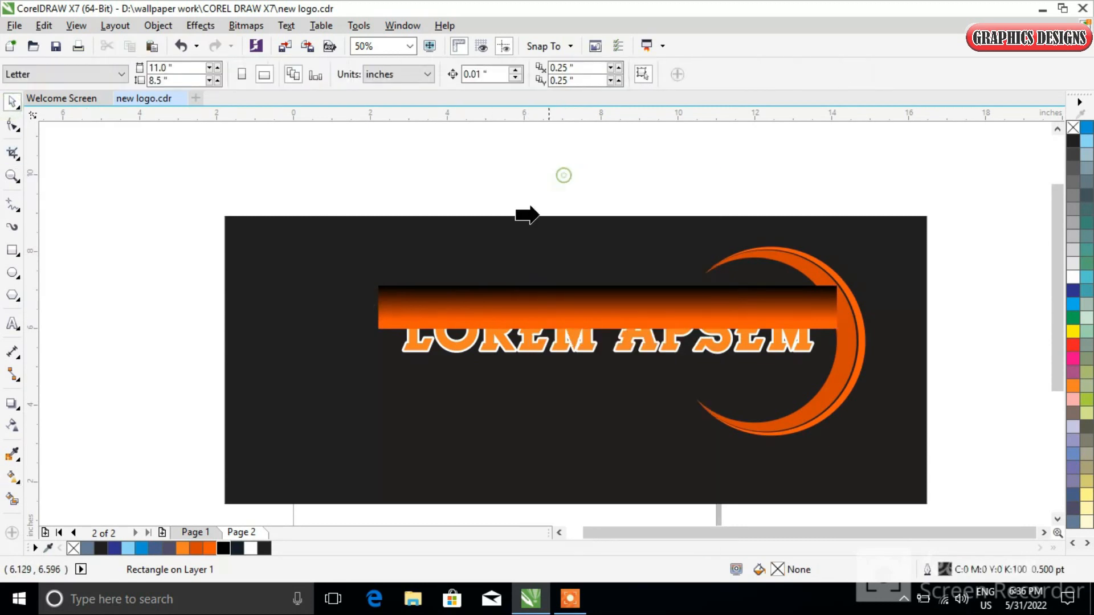
click(485, 333)
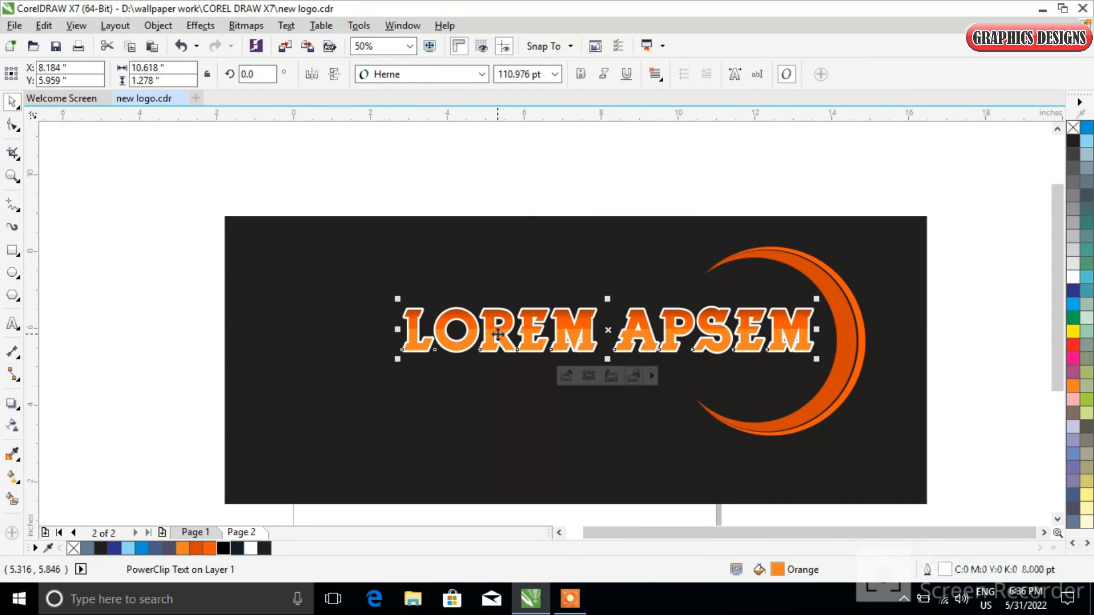
scroll(581, 318, up, 4)
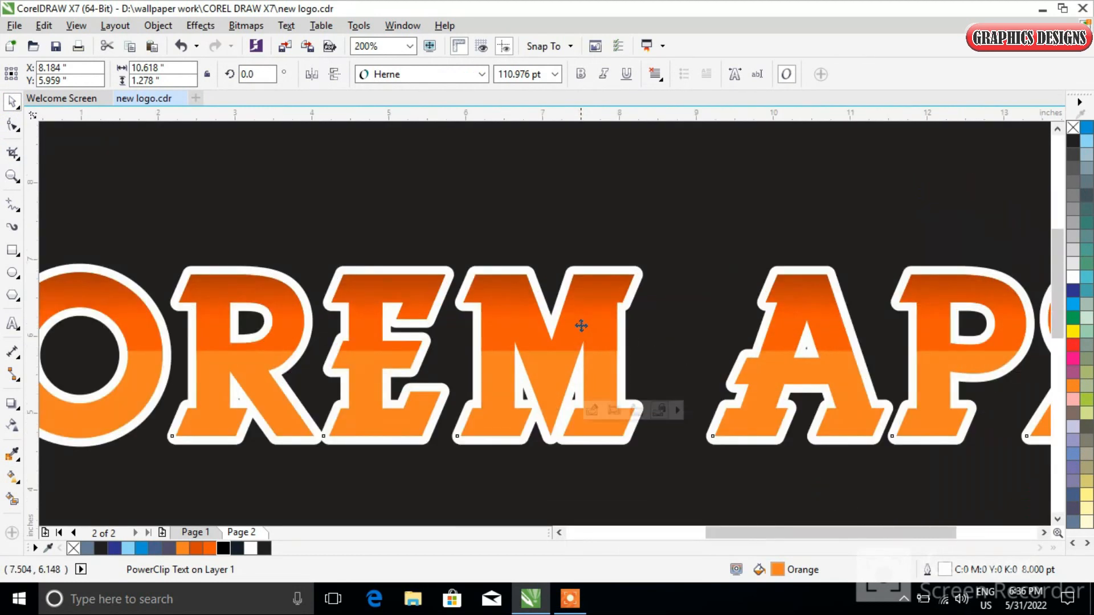
scroll(581, 326, down, 4)
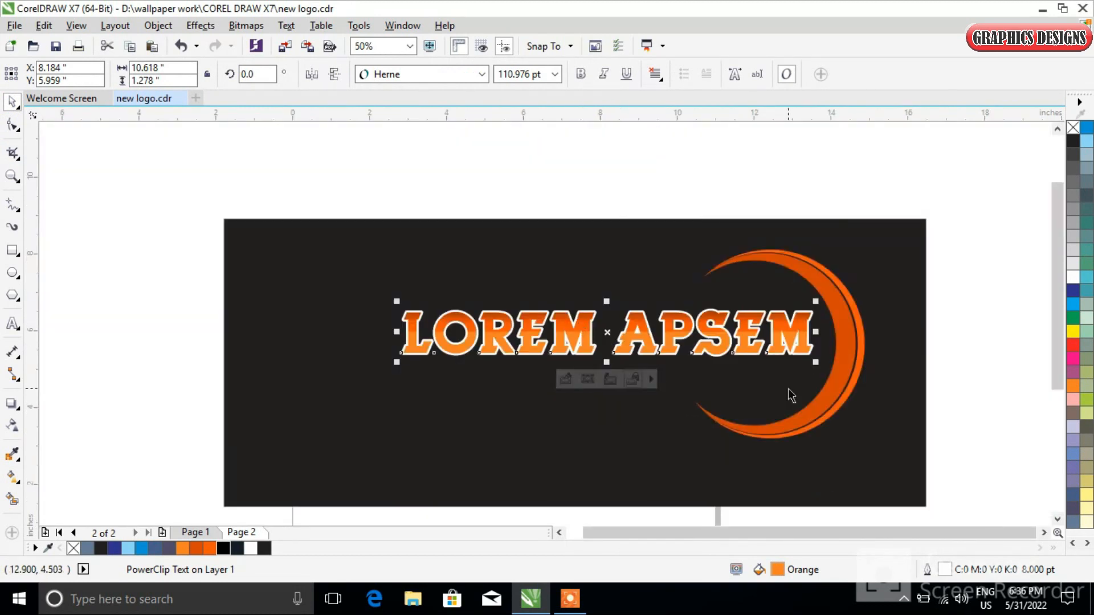
Set the white outline width of the "LOREM APSEM" text to 10.0 pt.
key(F12)
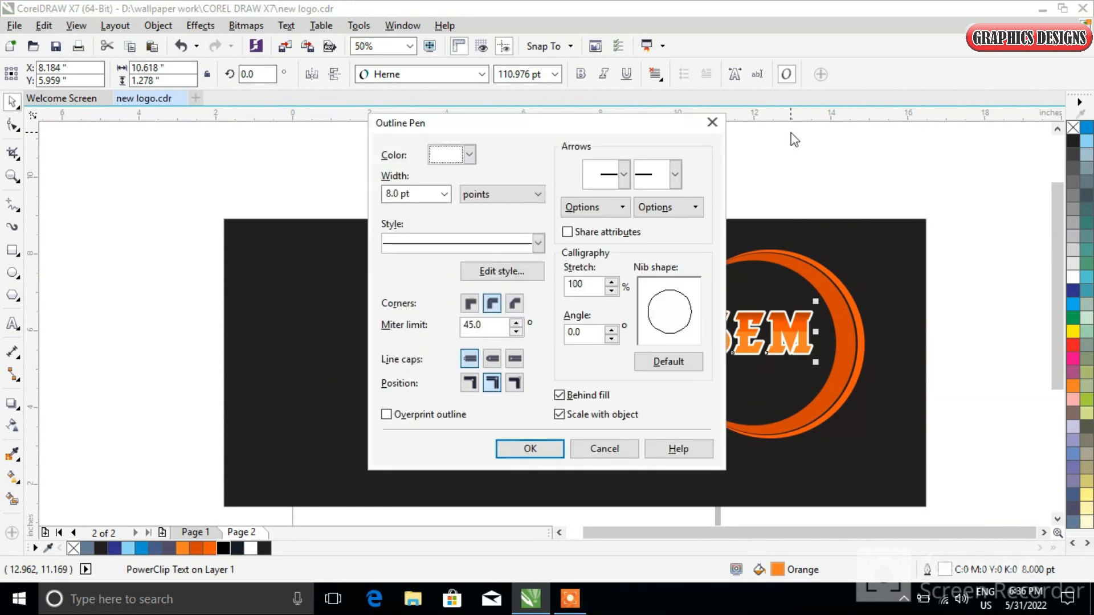
click(442, 195)
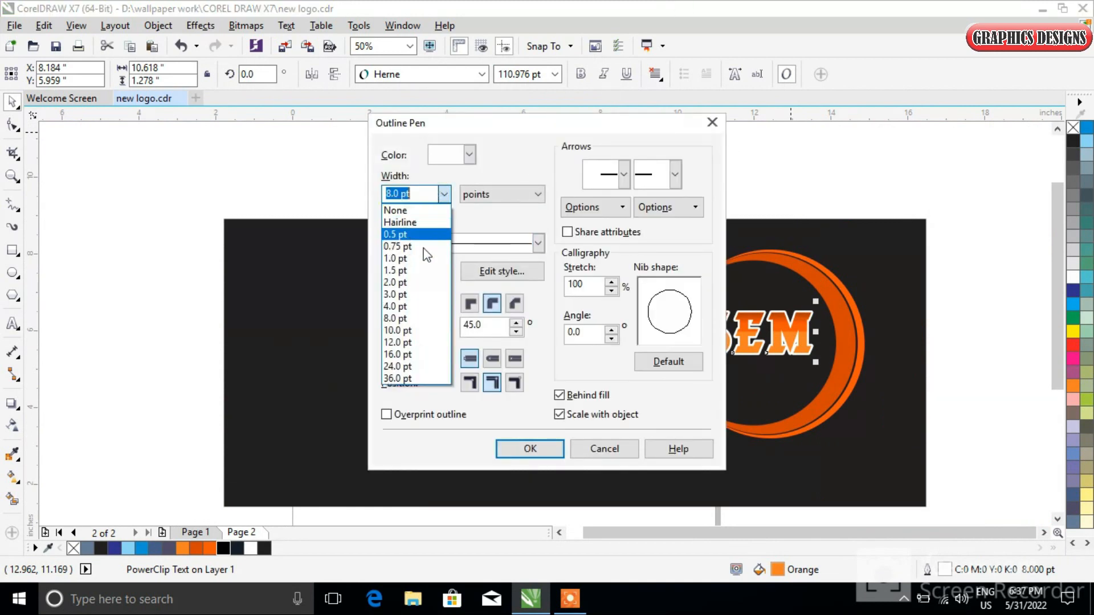
click(427, 330)
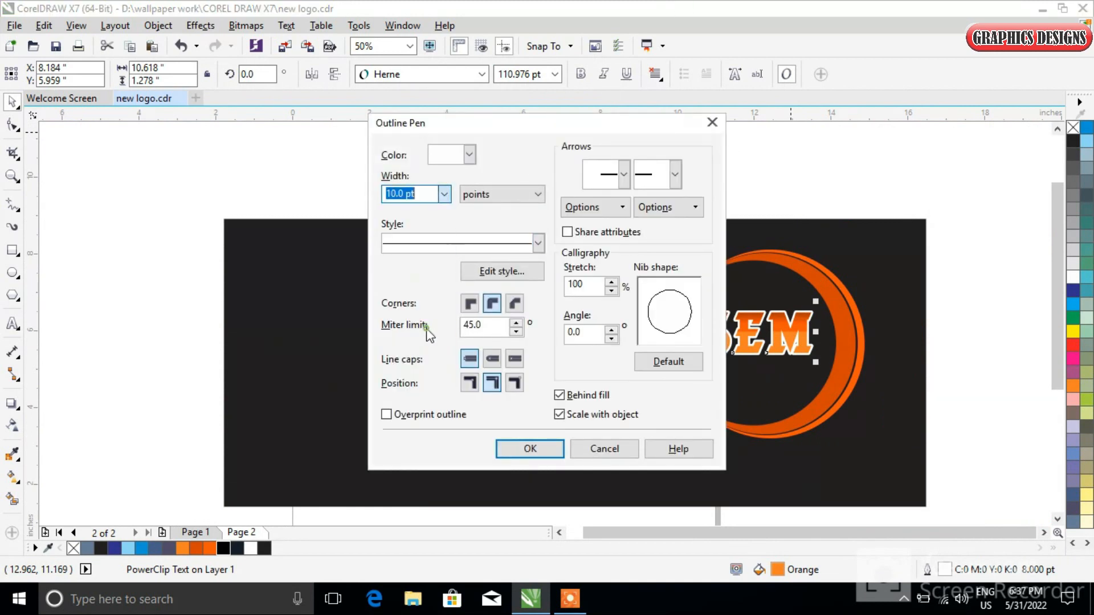
click(530, 448)
scroll(518, 345, up, 1)
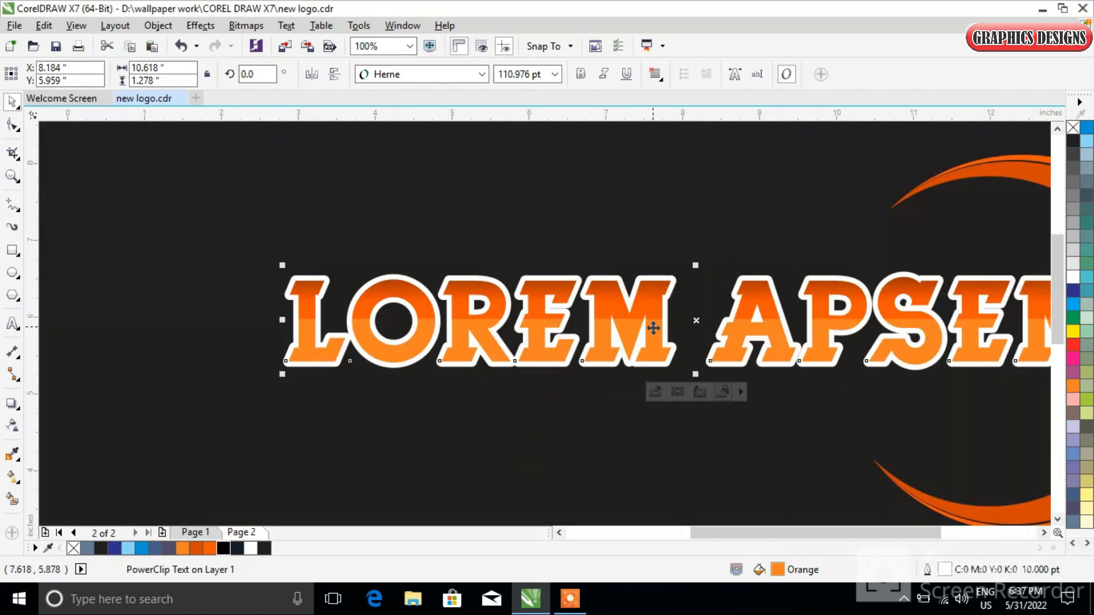
scroll(653, 326, down, 1)
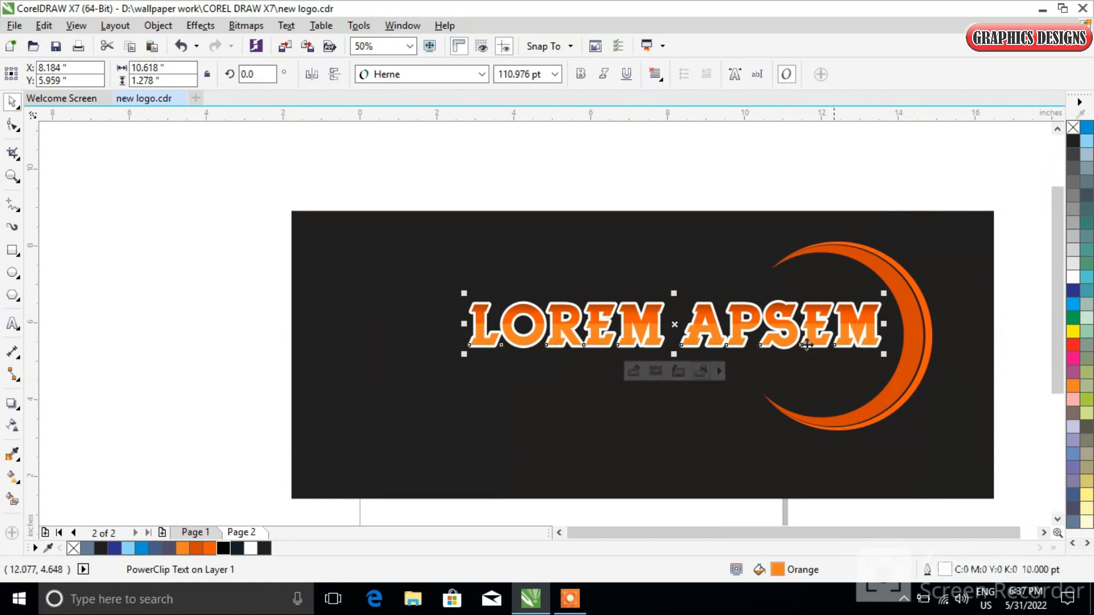
Convert the "LOREM APSEM" text to curves.
click(158, 25)
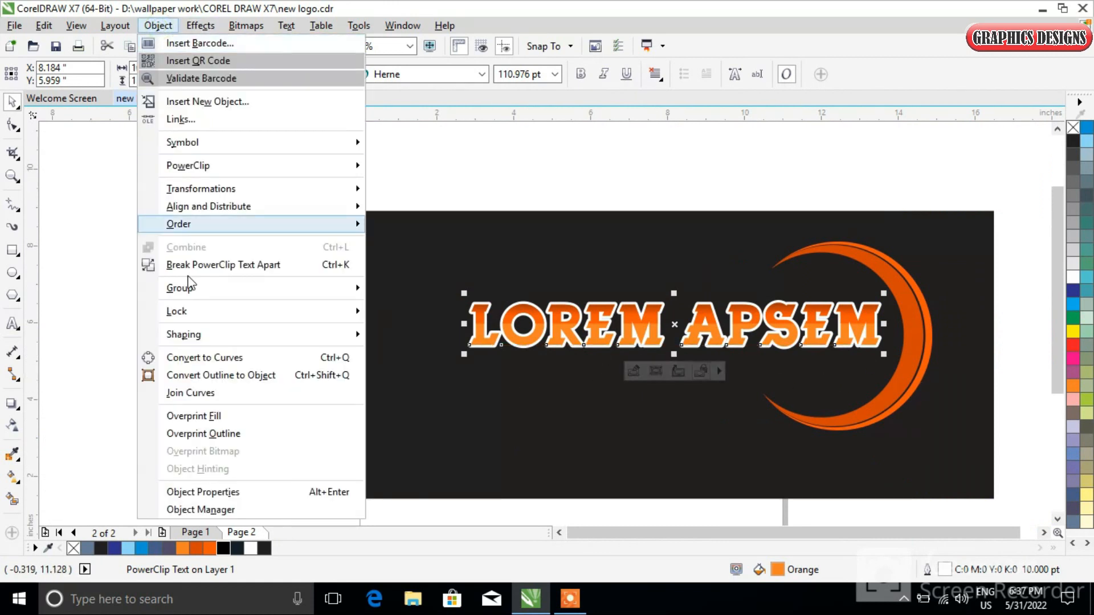
click(228, 357)
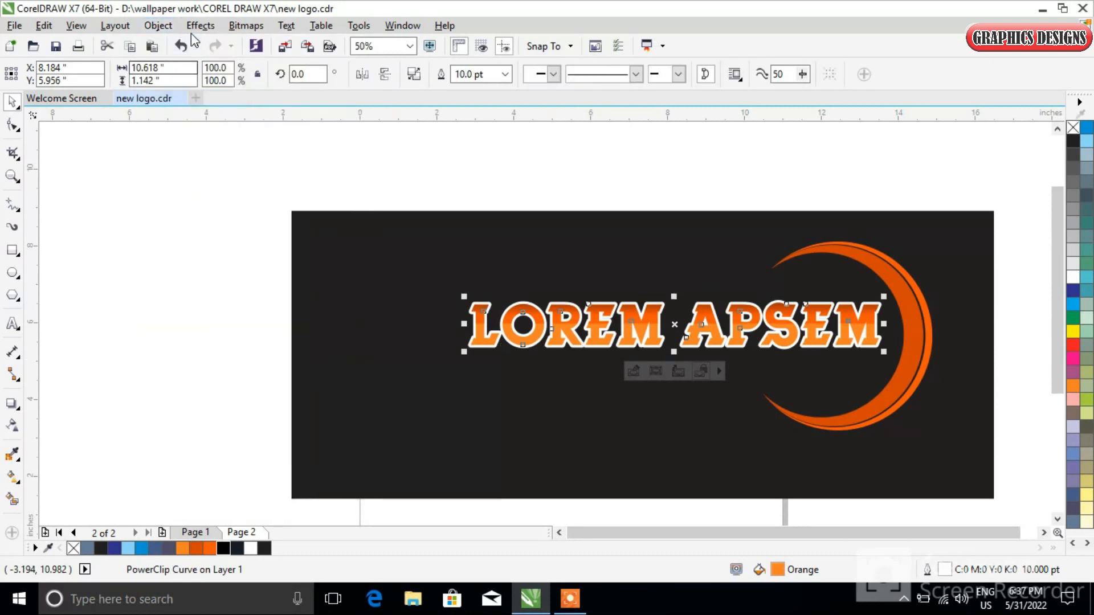
Try converting the lettering's outline to an object, undo it and inspect the letters.
click(158, 25)
click(248, 377)
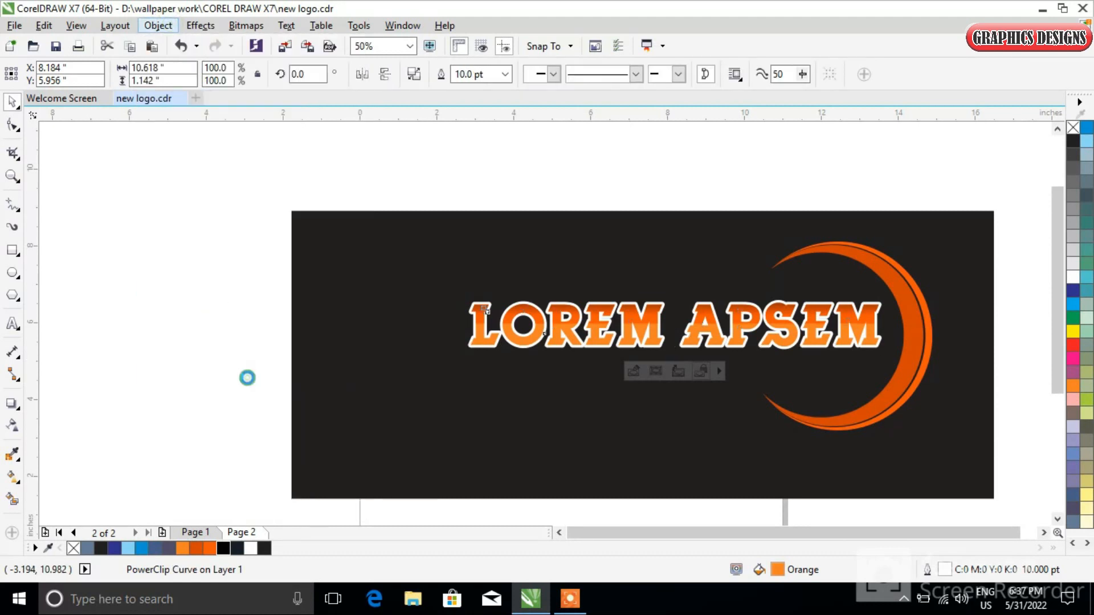
click(228, 314)
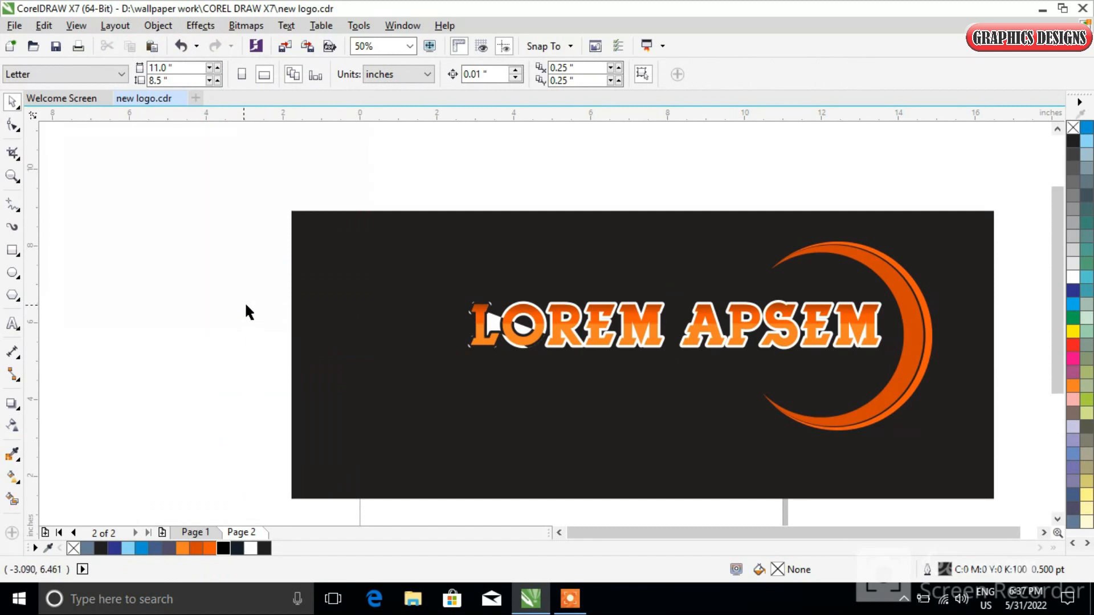
key(ctrl+z)
scroll(802, 327, up, 2)
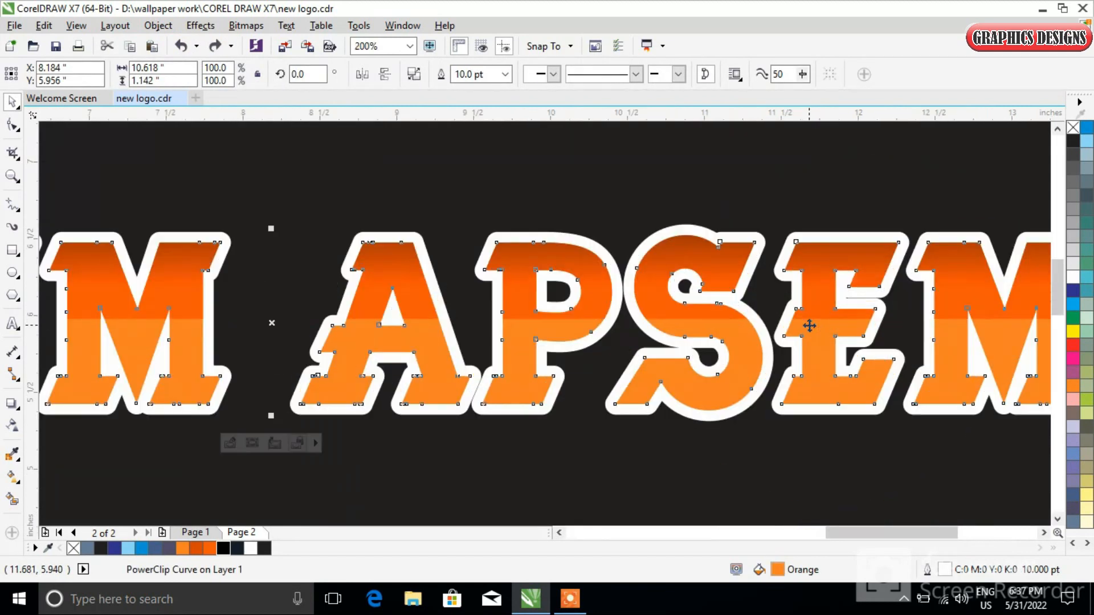
scroll(809, 322, down, 1)
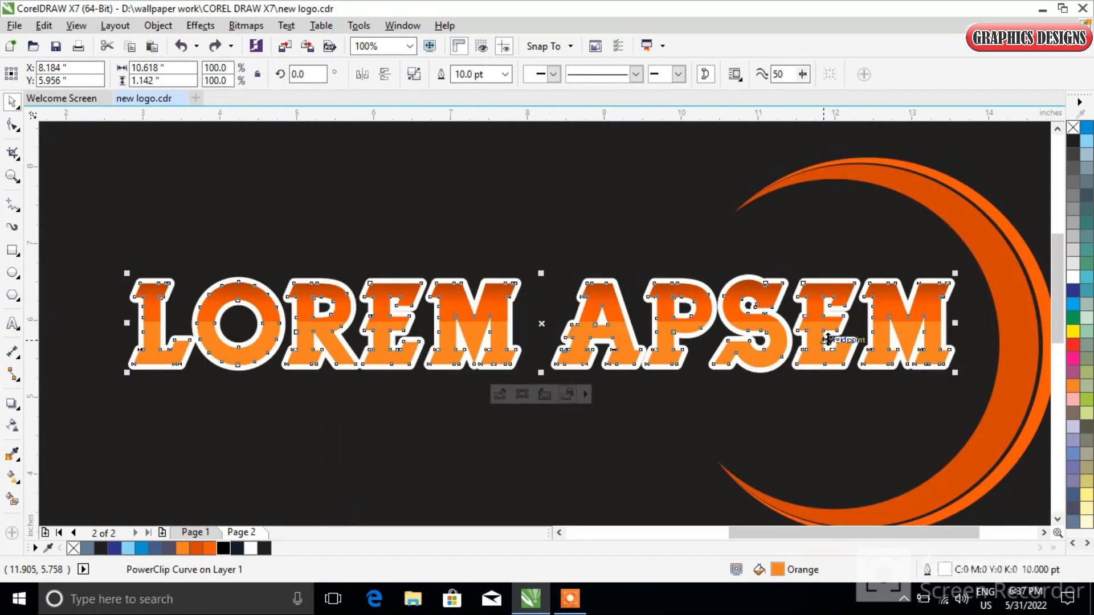
scroll(828, 340, down, 1)
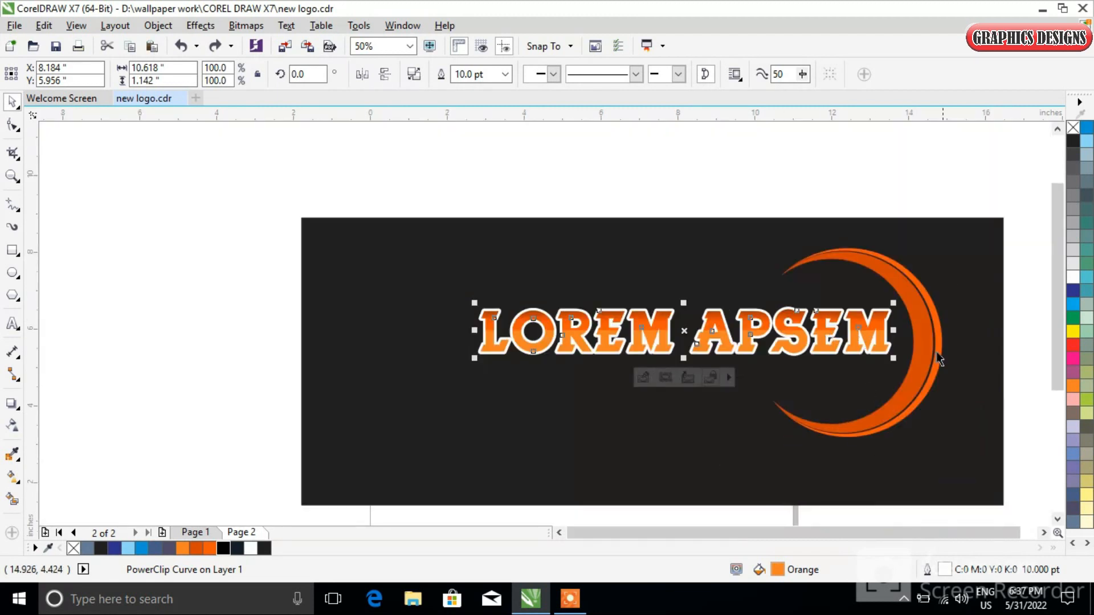
click(791, 174)
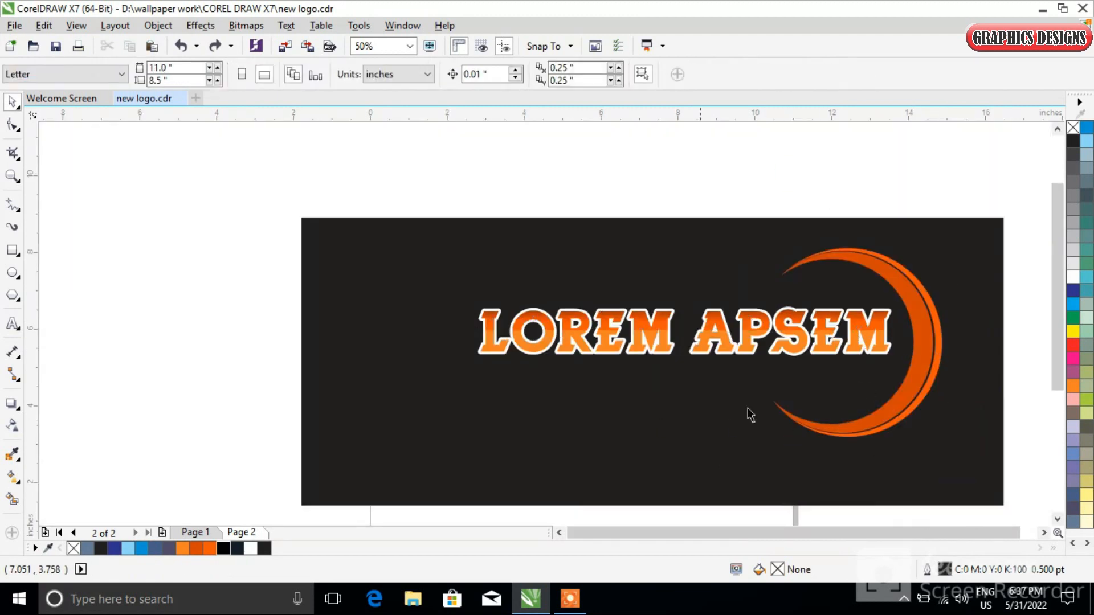
Select both crescents and add a drop shadow cast from their outer edge toward the text at about 181 degrees.
click(925, 357)
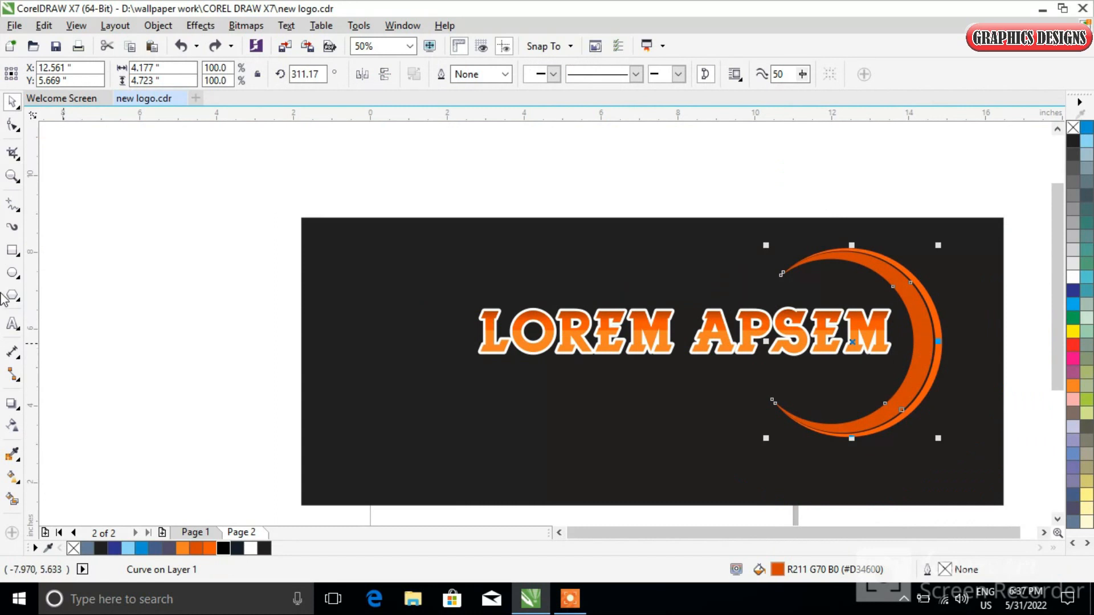
drag(763, 186, 984, 481)
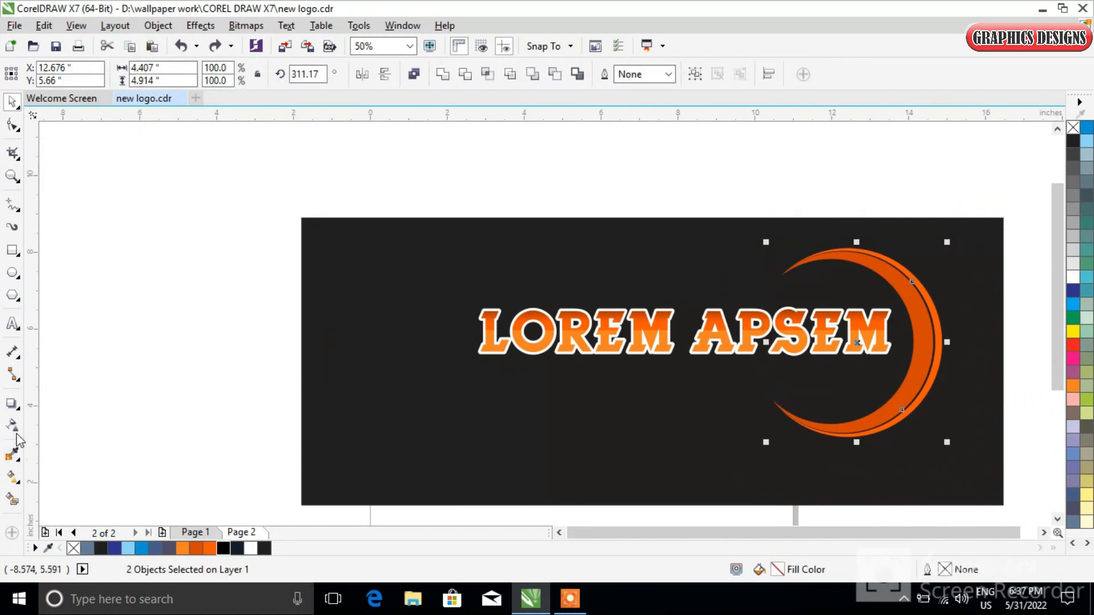
click(14, 405)
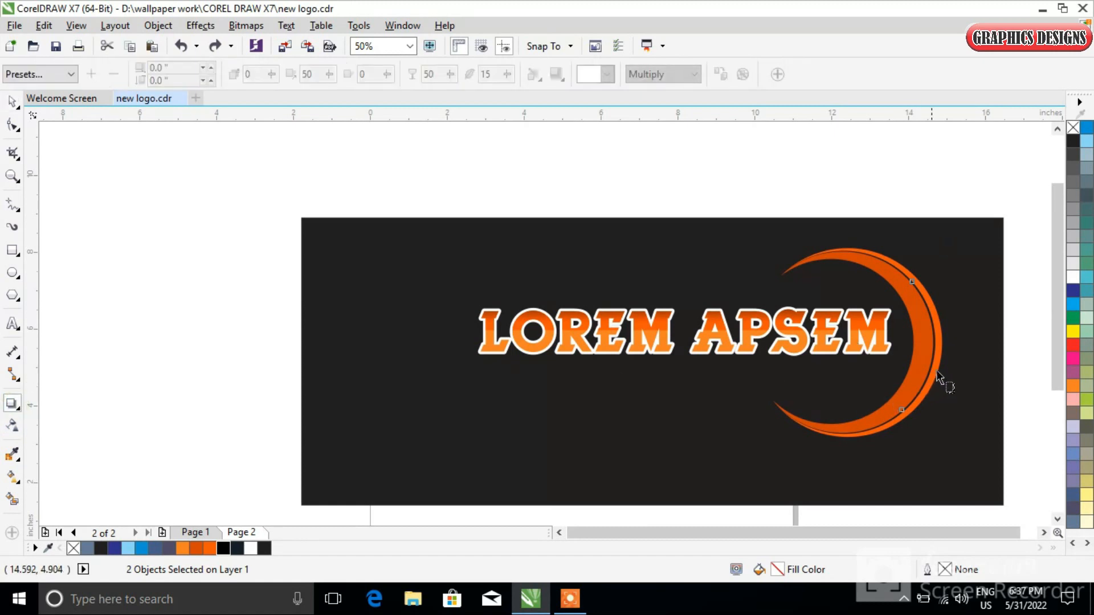
drag(942, 342, 774, 344)
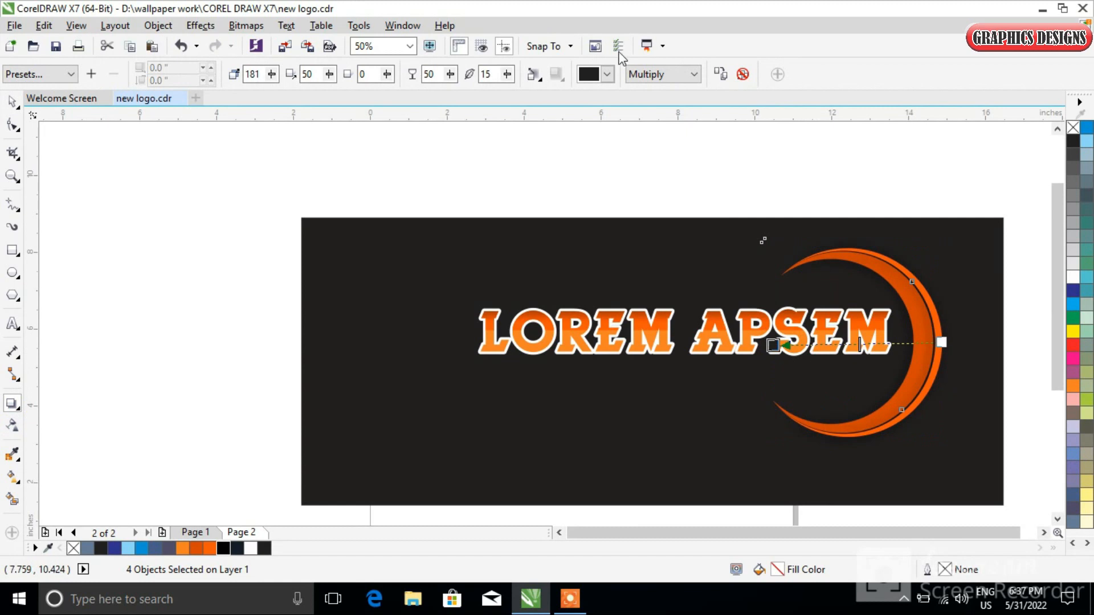
Set the crescents' shadow feathering direction to Outside and its merge mode to Normal.
click(532, 77)
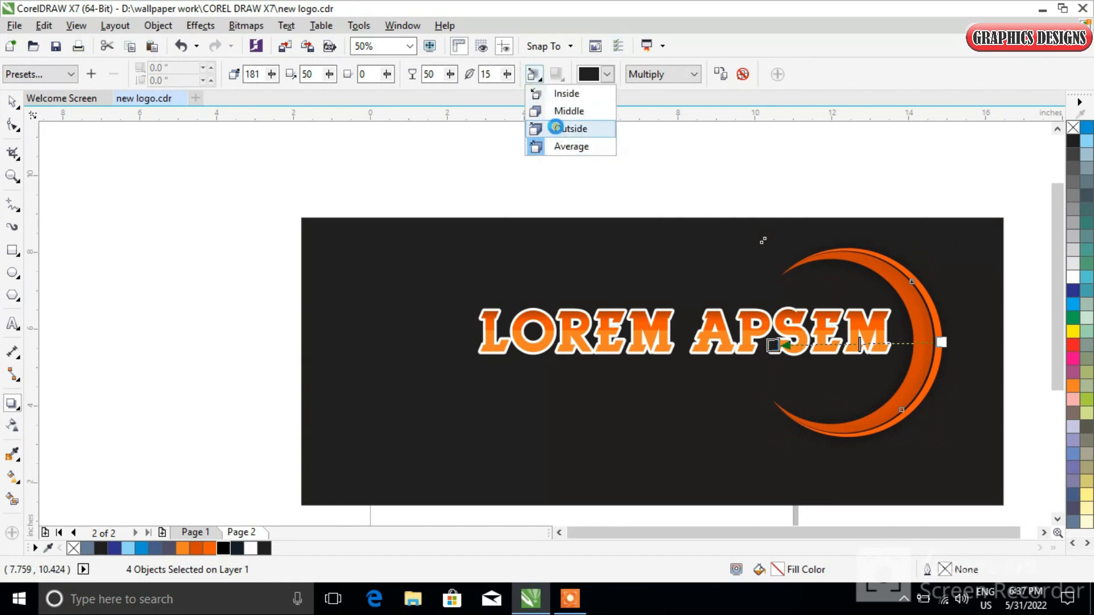
click(558, 127)
click(691, 76)
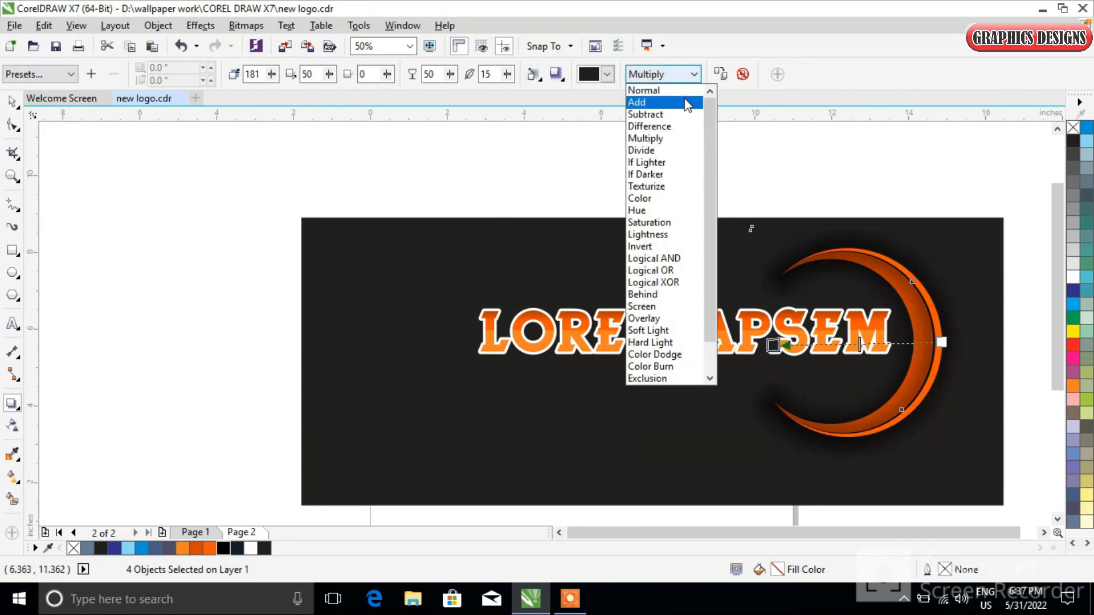
click(671, 92)
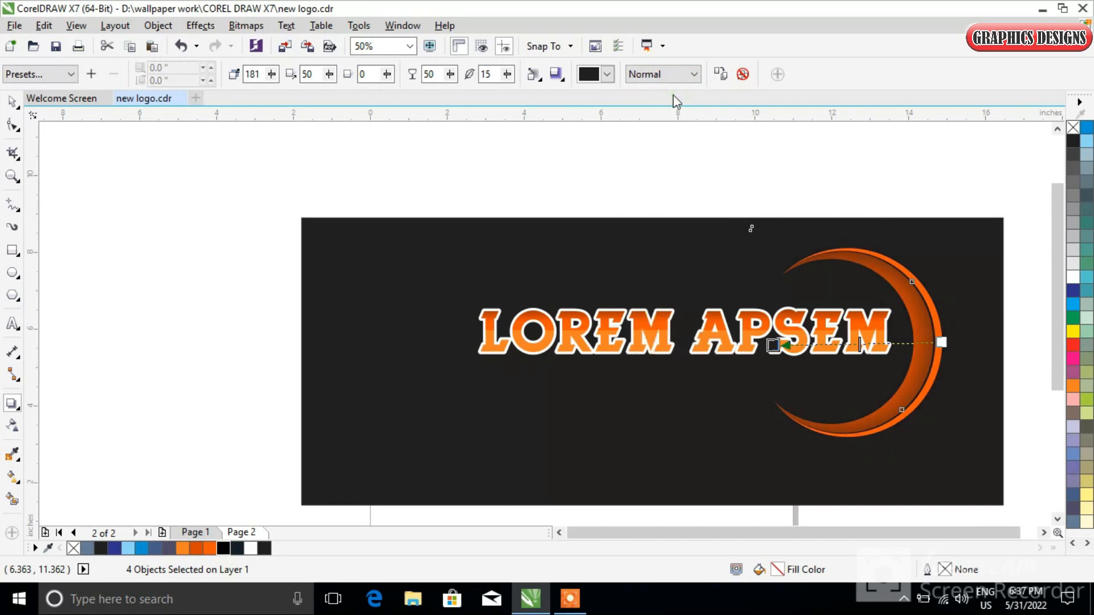
Set the crescents' shadow feathering to 7 and opacity to 71, and extend the shadow slightly further toward the lettering at 180 degrees.
click(506, 75)
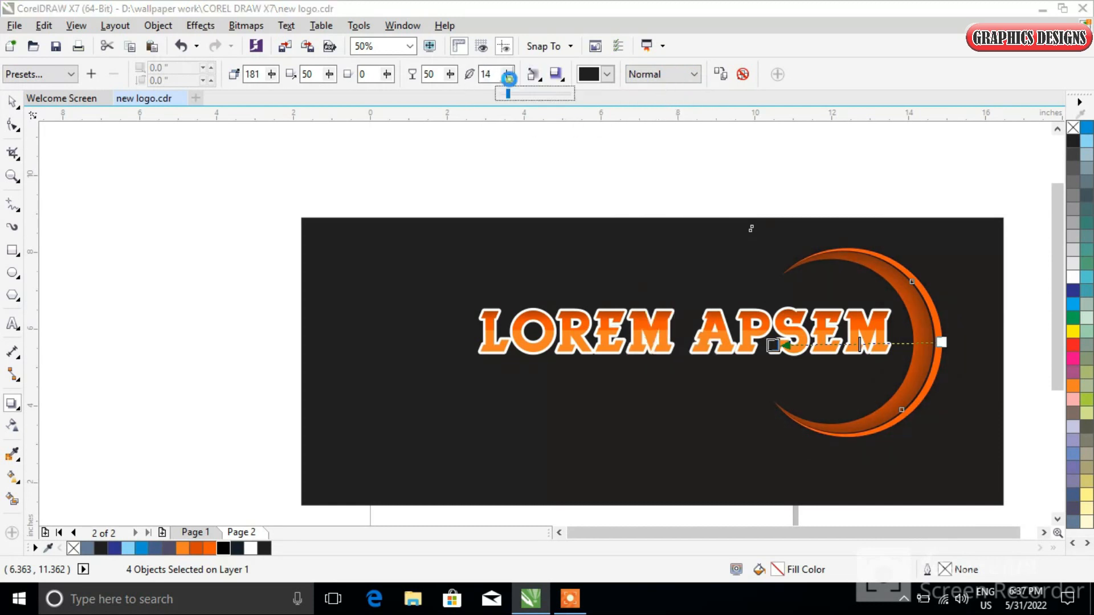
drag(507, 96, 461, 97)
click(450, 74)
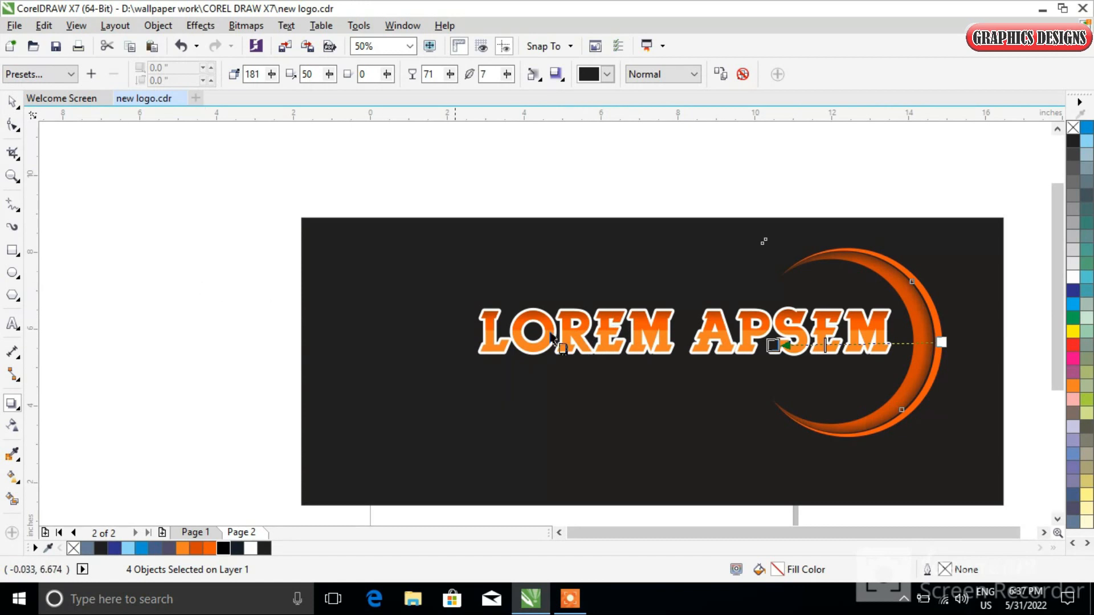
drag(773, 345, 755, 342)
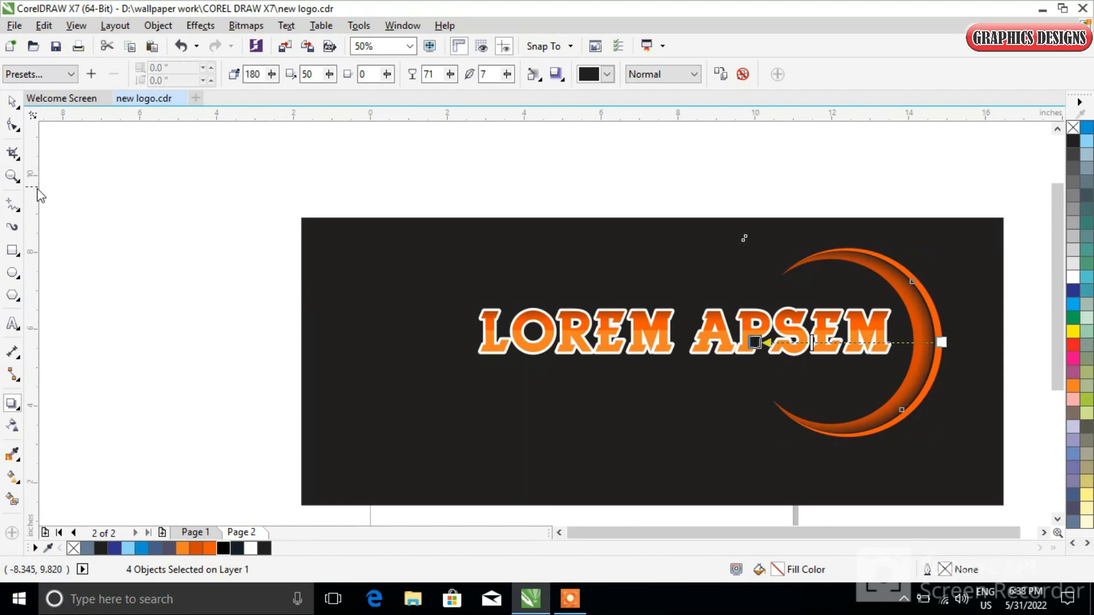
click(12, 104)
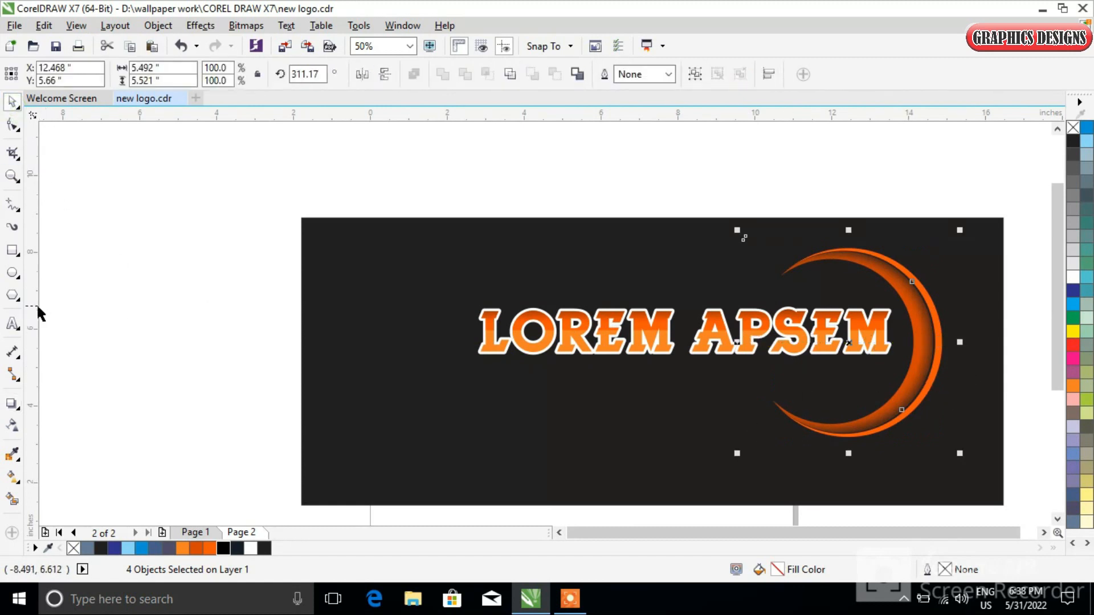
Add the artistic text "graphics designs" below the lettering, fill it white and enlarge it to about 58.81 pt.
click(12, 323)
click(385, 405)
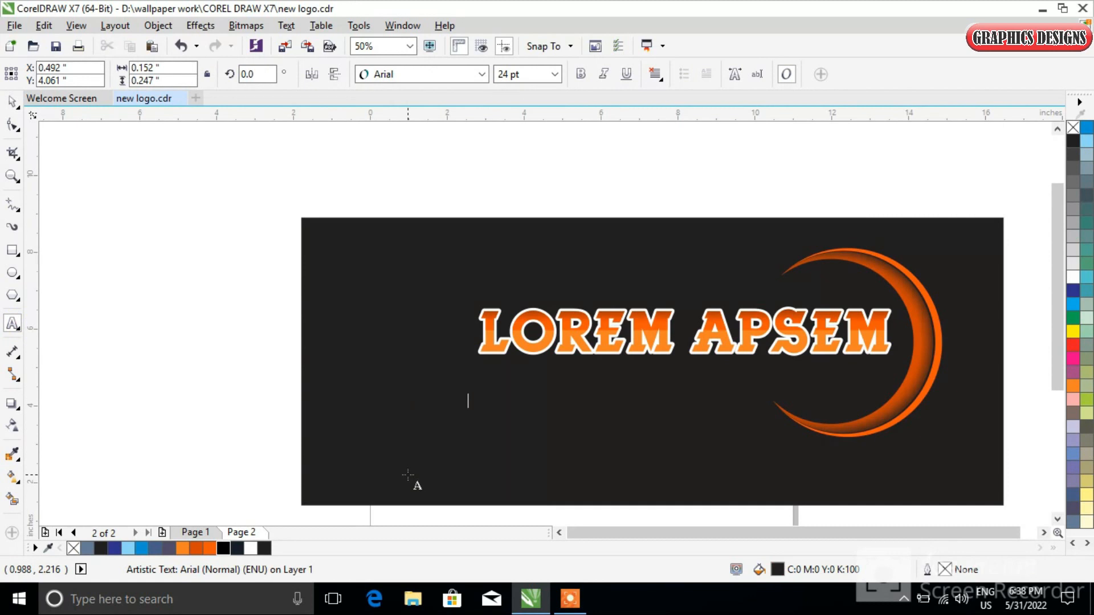
click(13, 101)
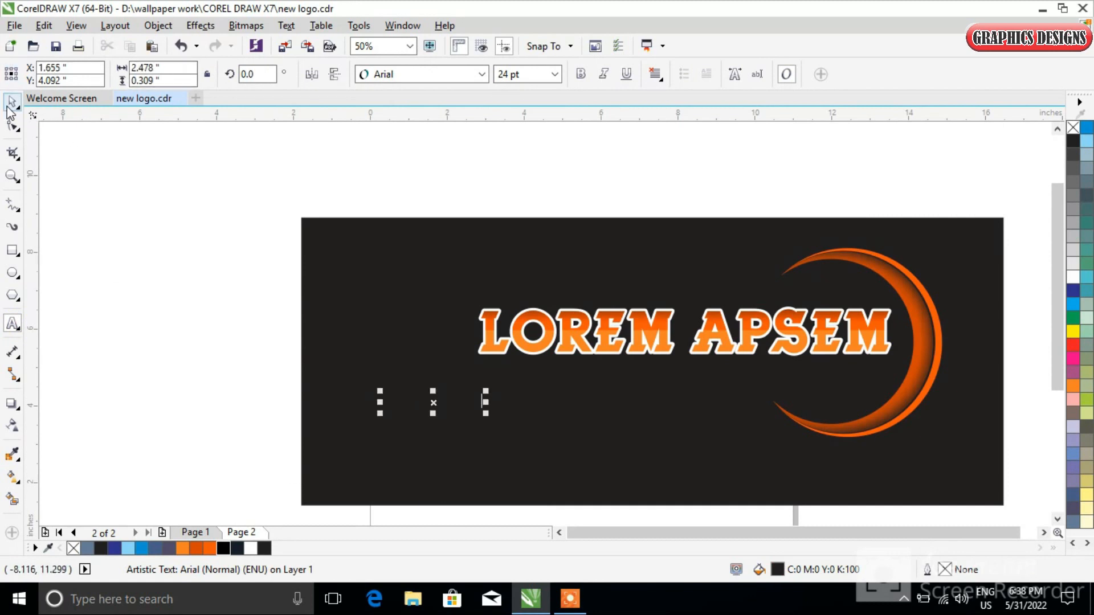
click(1074, 279)
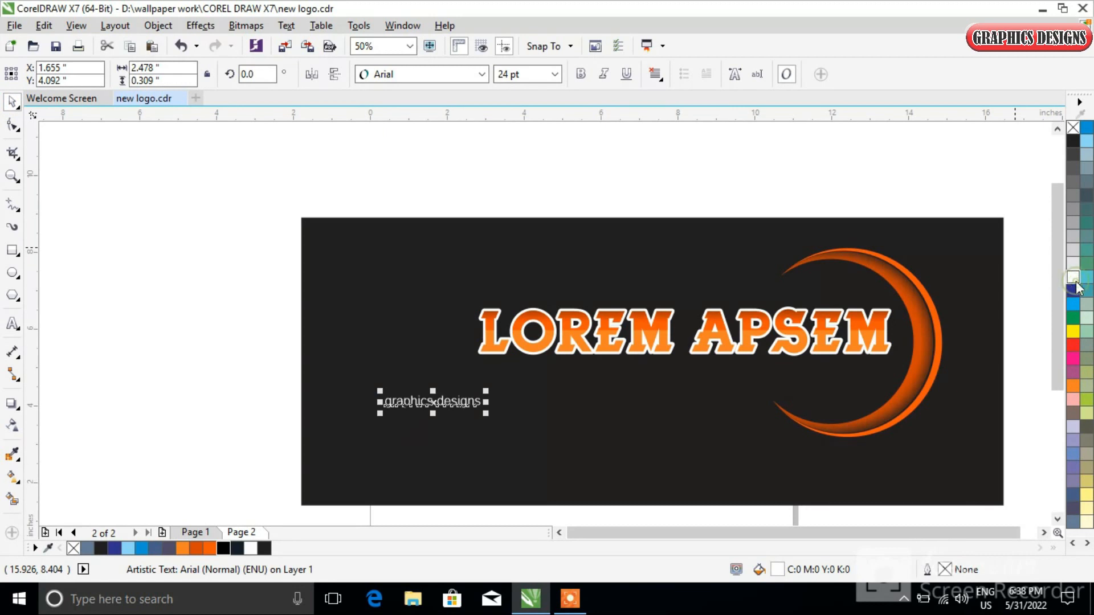
drag(486, 414, 626, 450)
Change the case of the "graphics designs" text to Title Case.
click(286, 25)
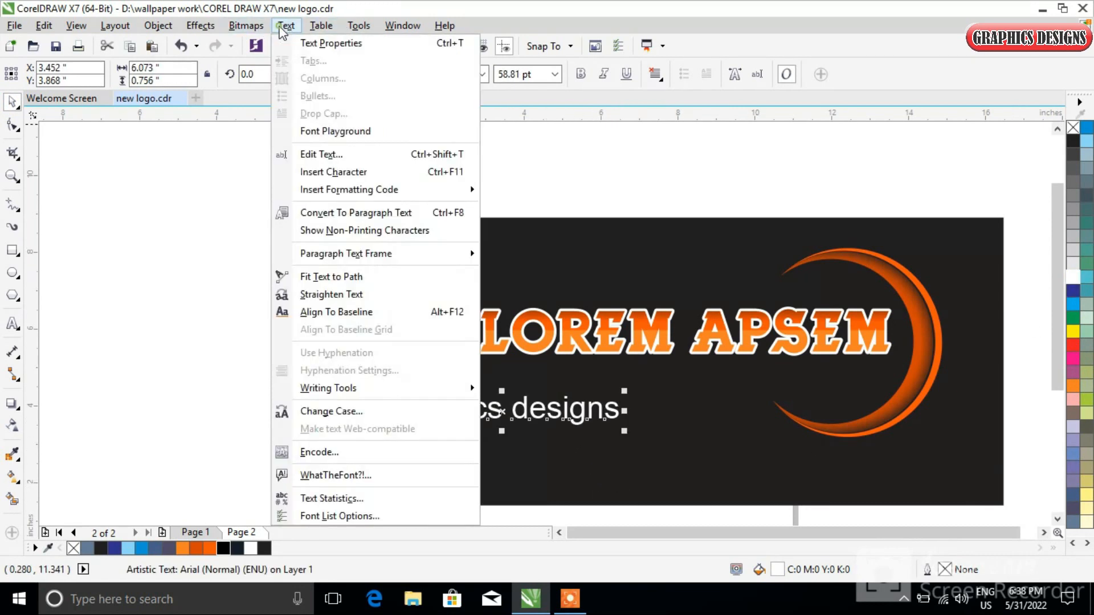
click(335, 411)
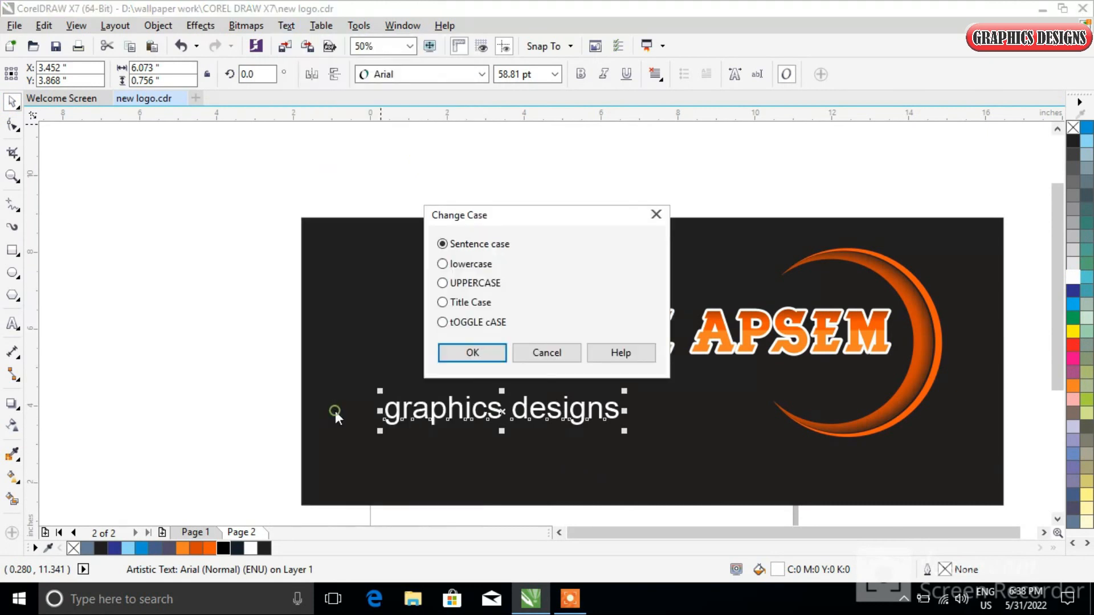
click(470, 303)
click(473, 357)
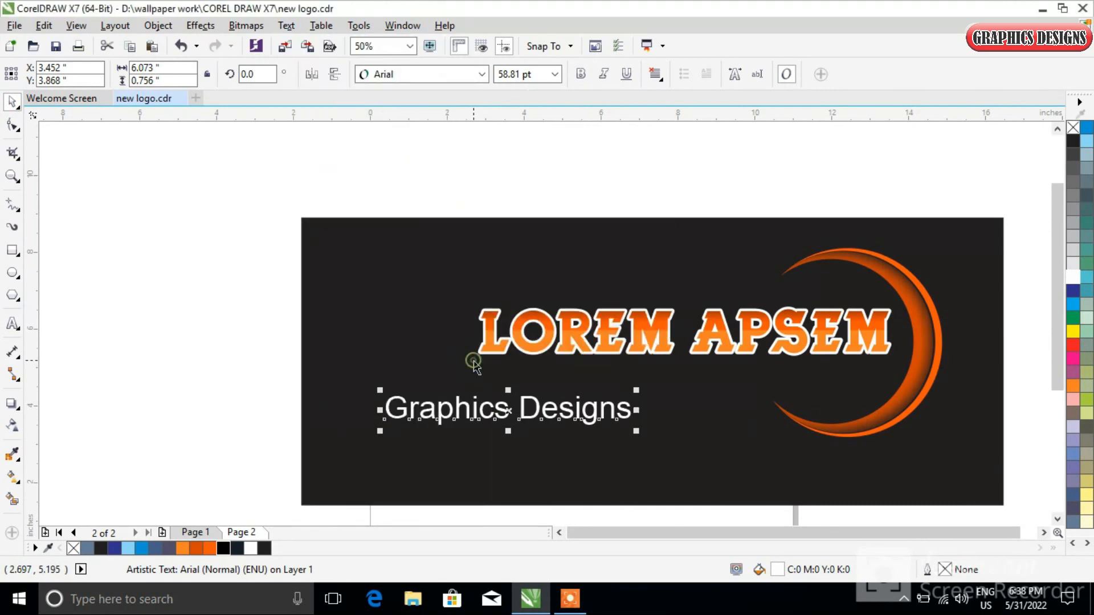
Set the tagline's font to Blacksword and move it directly under "APSEM", inside the crescent's curve.
click(420, 79)
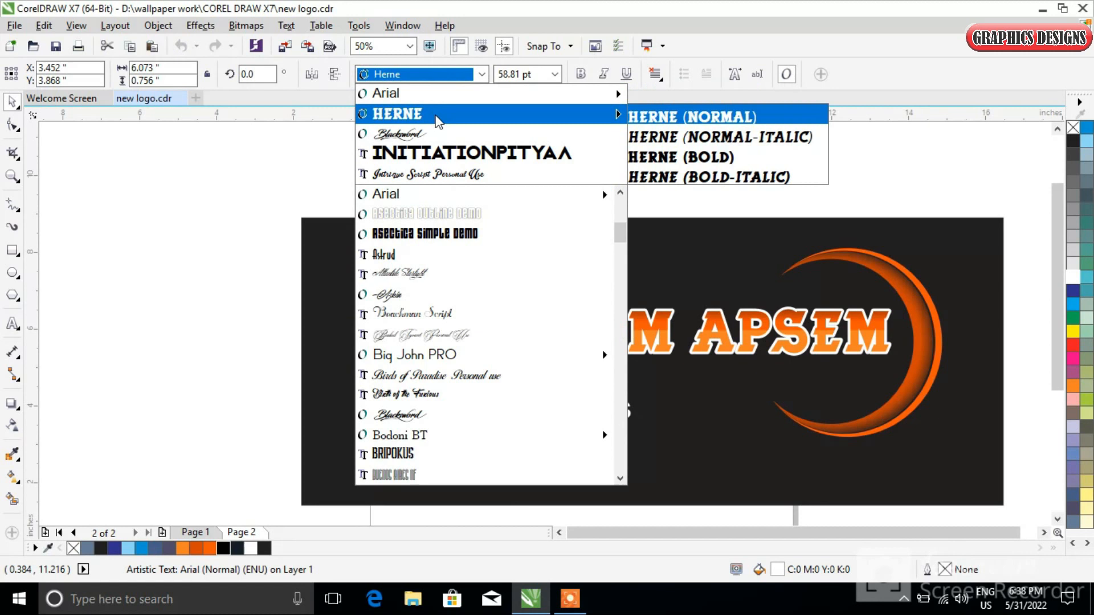
click(431, 127)
drag(586, 421, 836, 390)
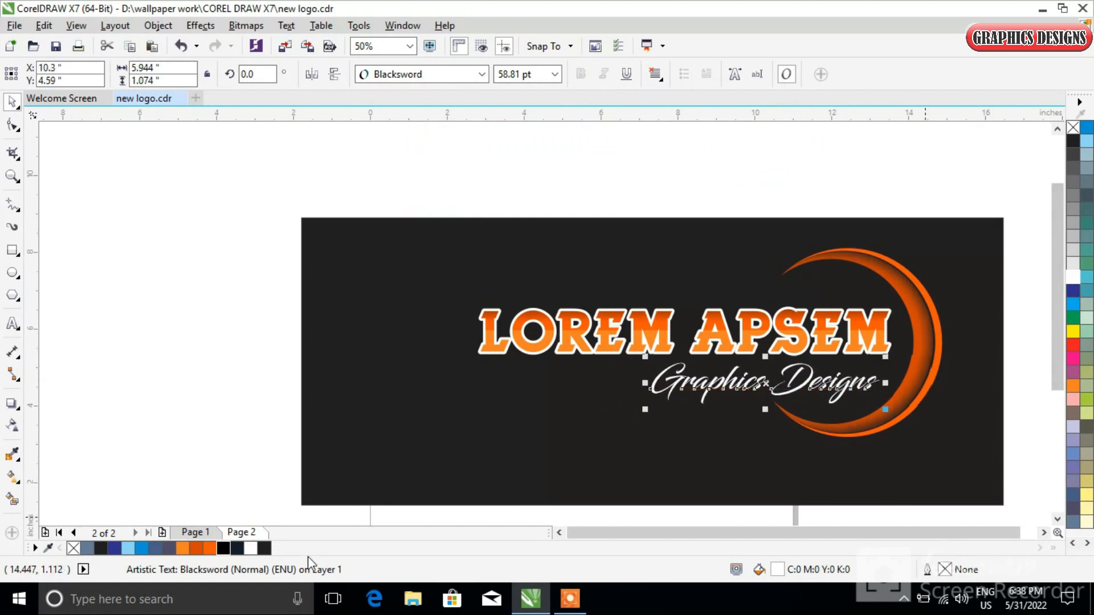
Fill the "Graphics Designs" tagline with orange and deselect it.
click(176, 547)
click(189, 443)
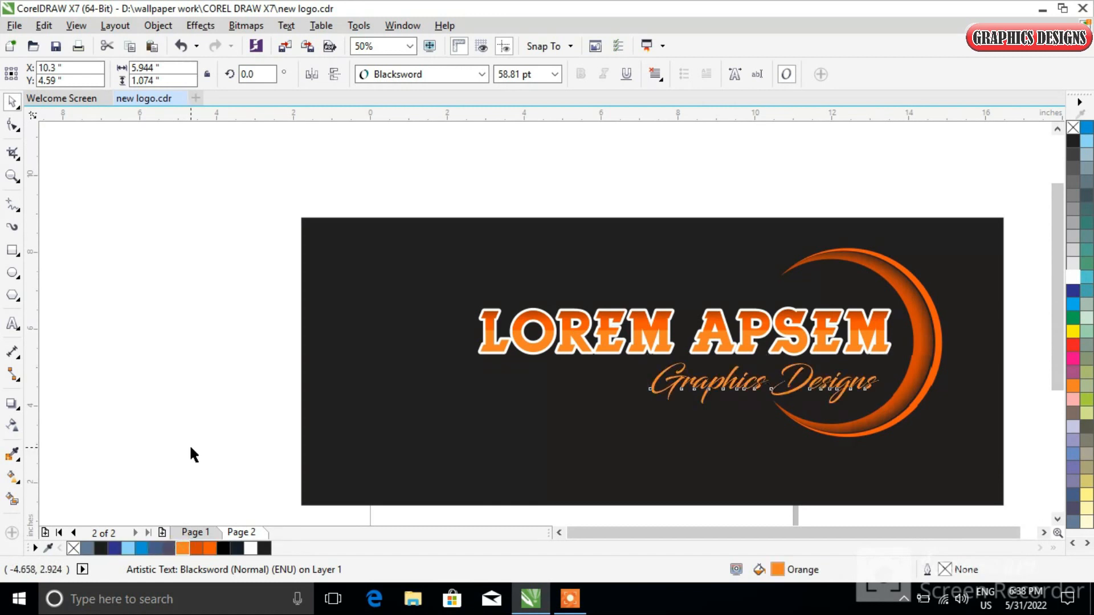
scroll(1058, 286, down, 2)
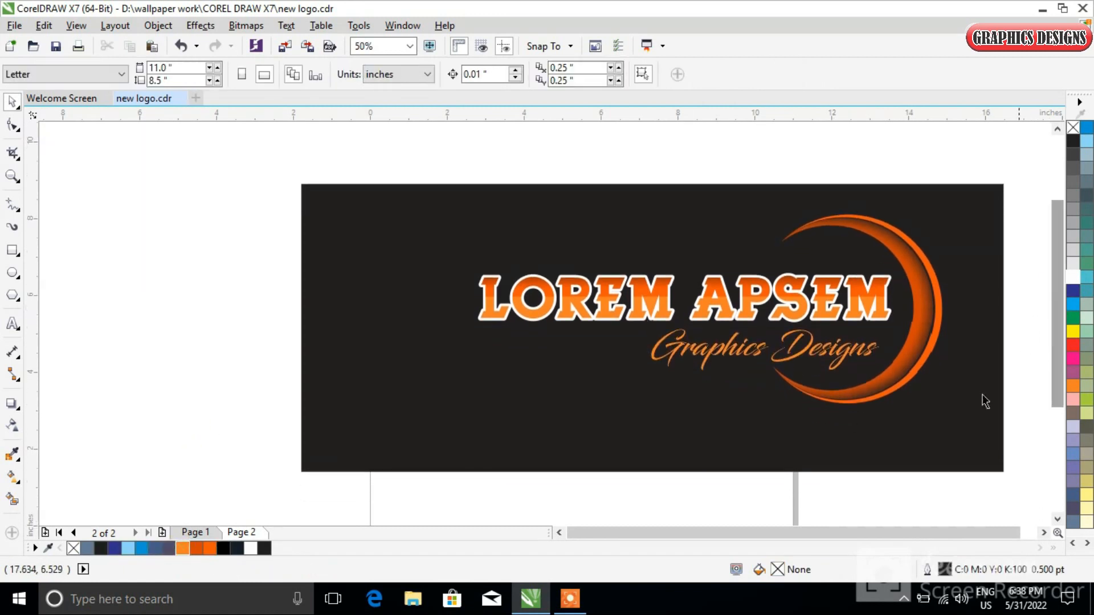
scroll(916, 538, right, 3)
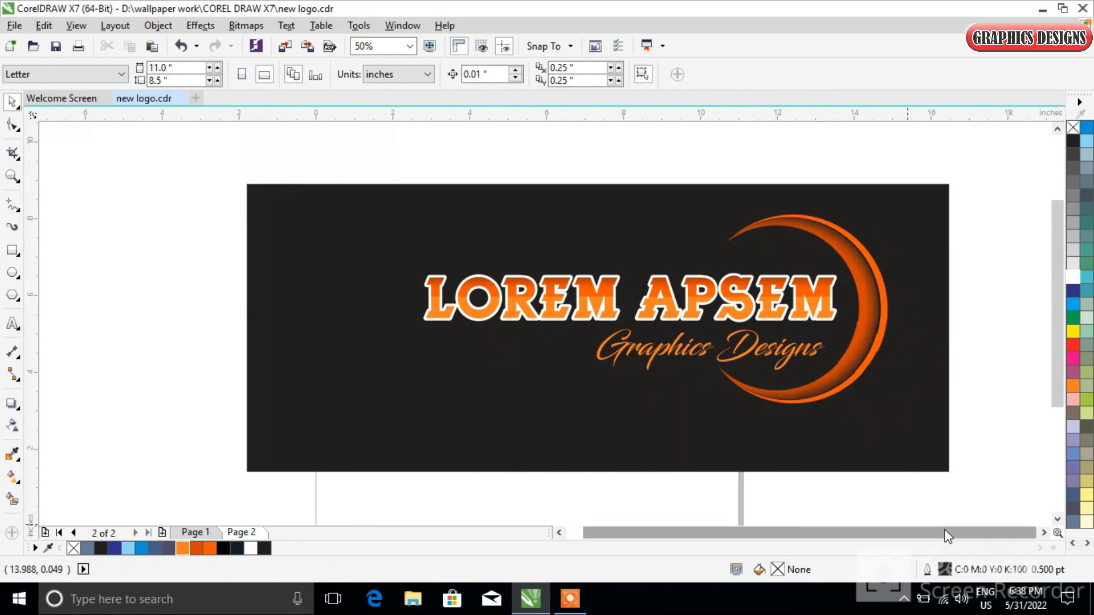